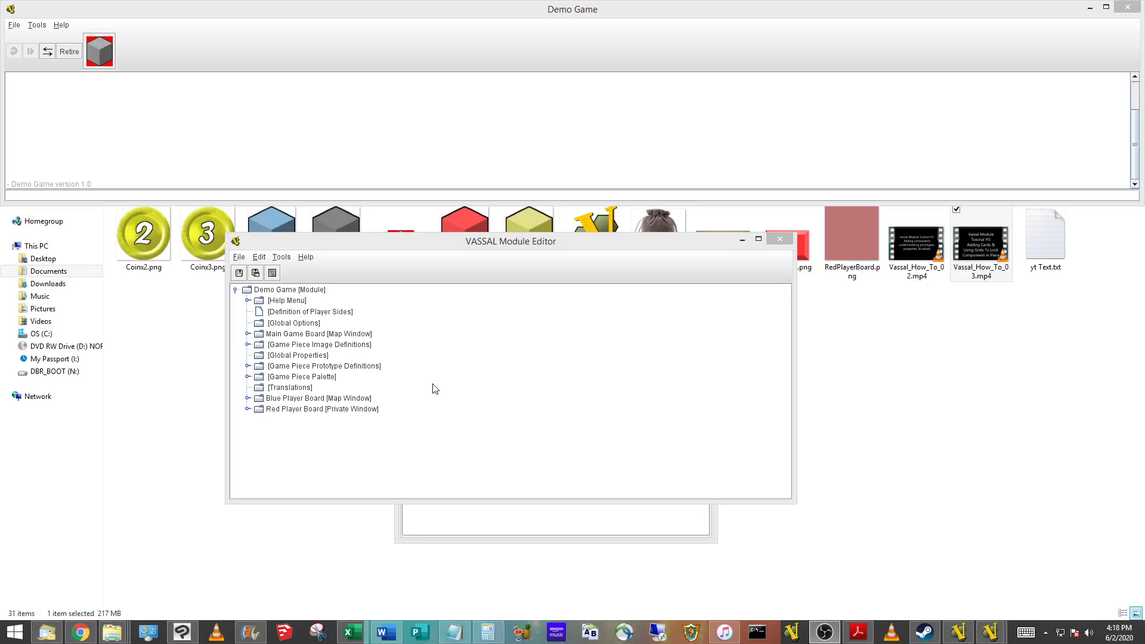
Step: Start a new Demo Game joined as Blue and fit the board to the window height
left_click(14, 25)
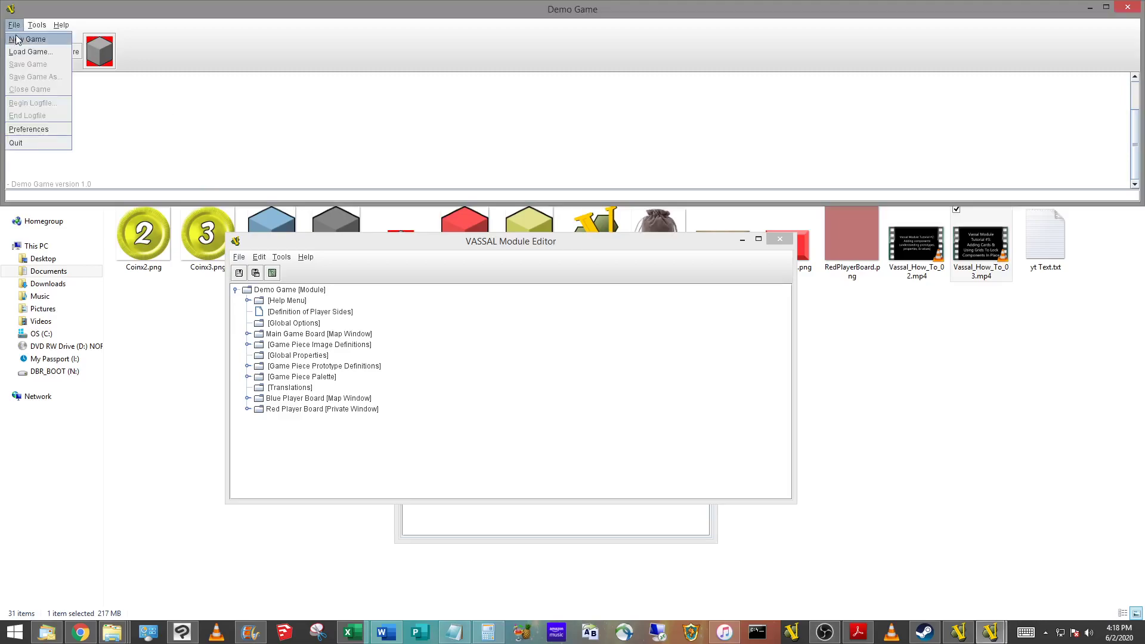
left_click(26, 39)
left_click(458, 323)
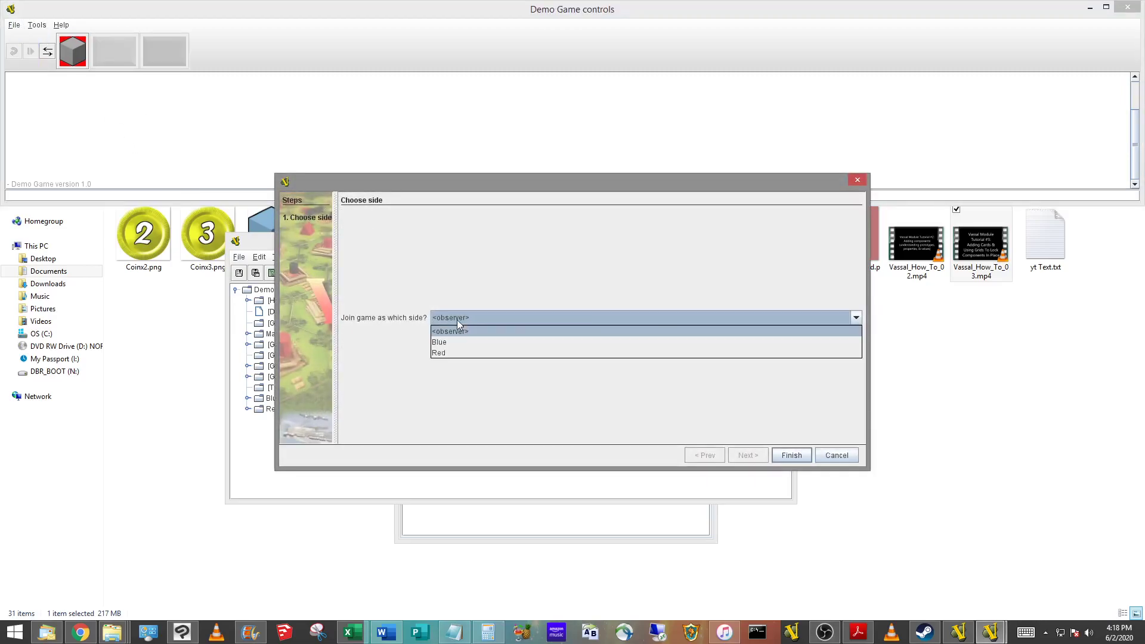
left_click(459, 342)
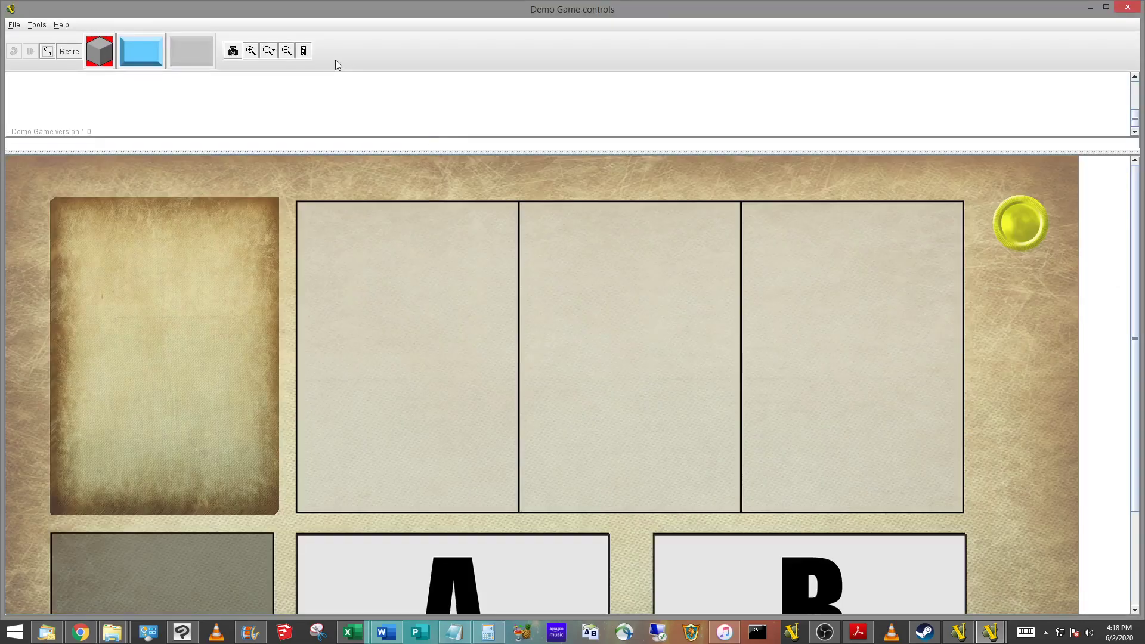
left_click(274, 53)
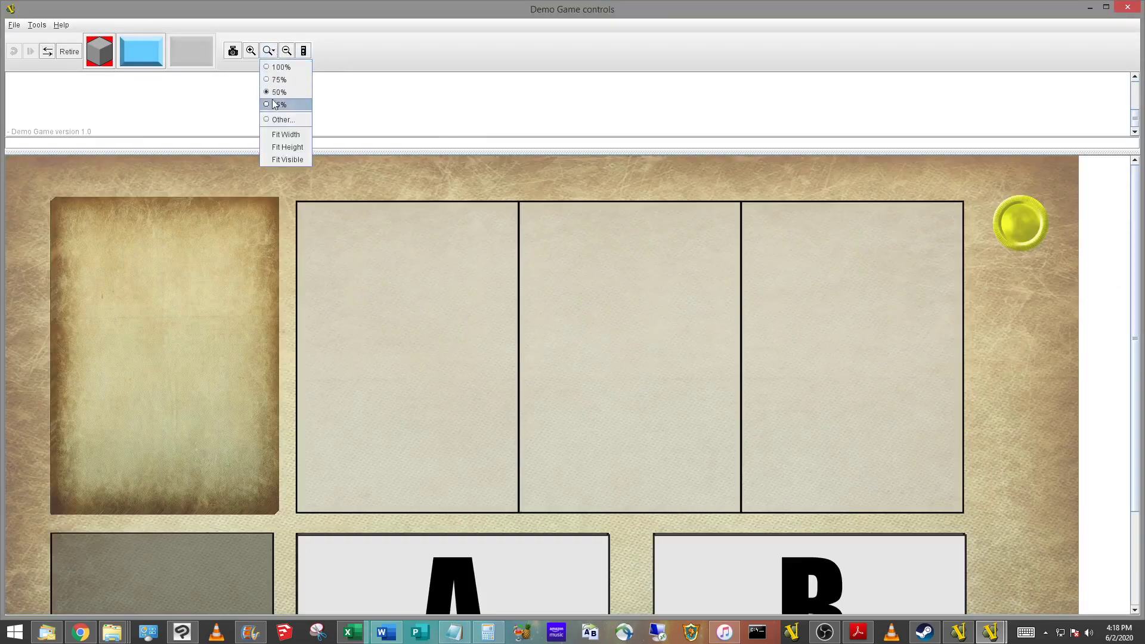
left_click(277, 147)
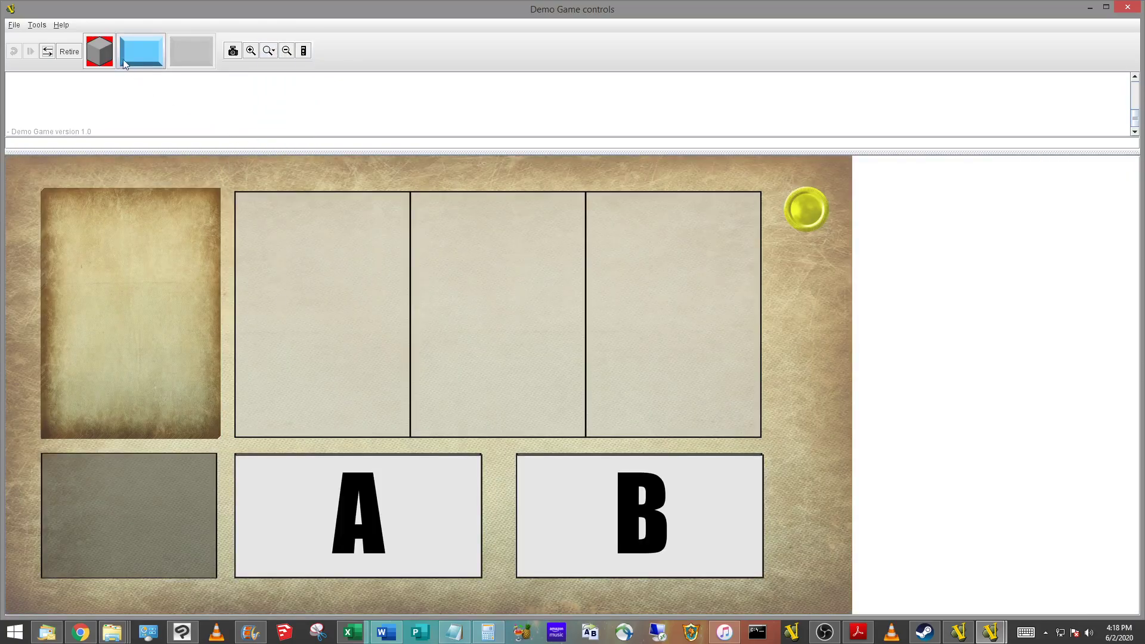
Step: Open the Cubes palette, refit the board to window height, and open the Blue Player Board
left_click(140, 53)
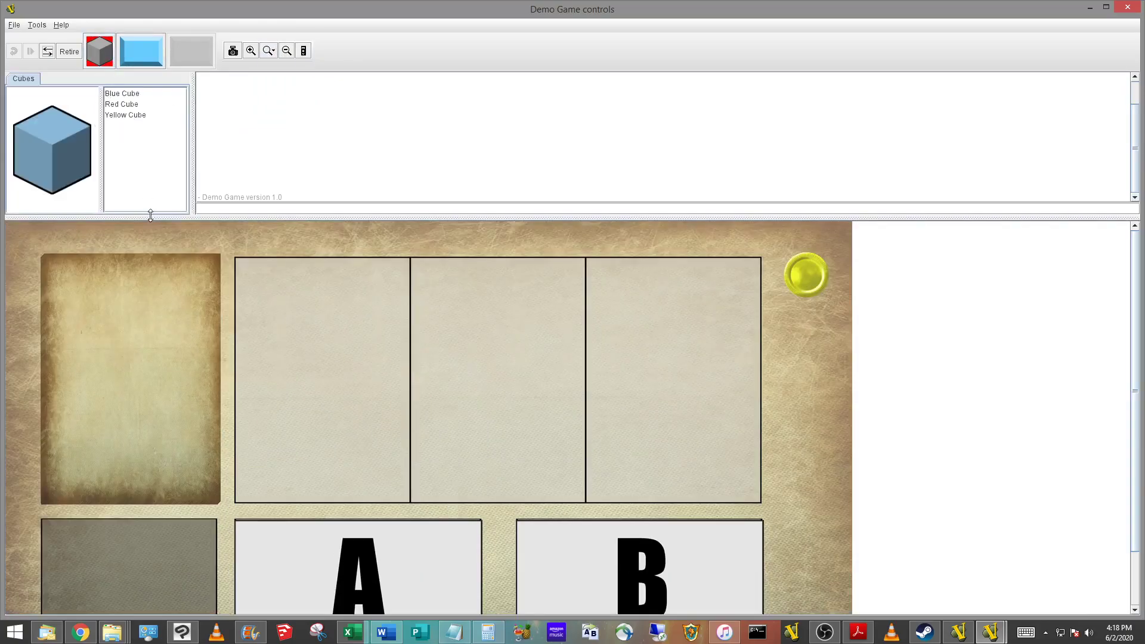
left_click_drag(148, 215, 149, 183)
left_click(270, 52)
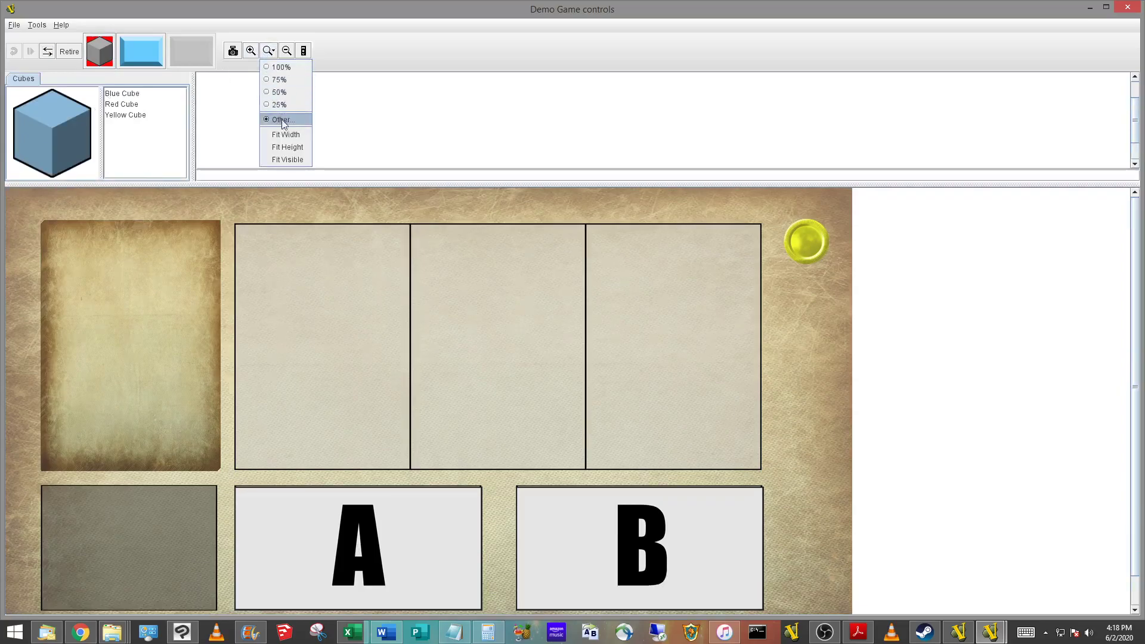
left_click(286, 148)
left_click(147, 55)
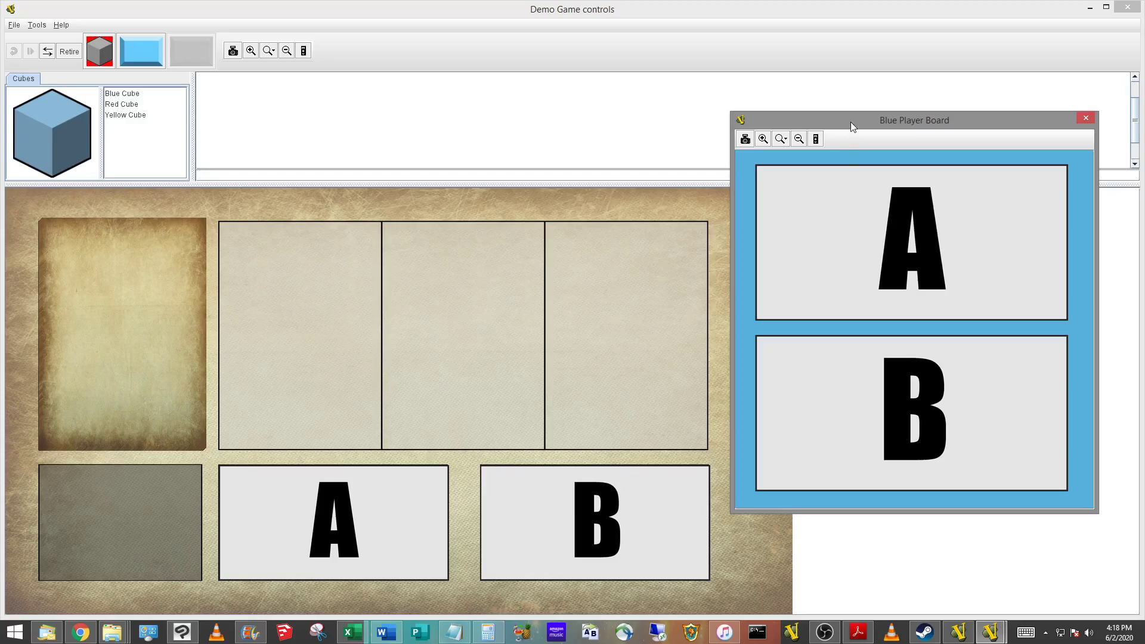
Step: Put a blue cube in area A and a red cube in area B, deleting a stray blue cube
left_click_drag(850, 120, 924, 153)
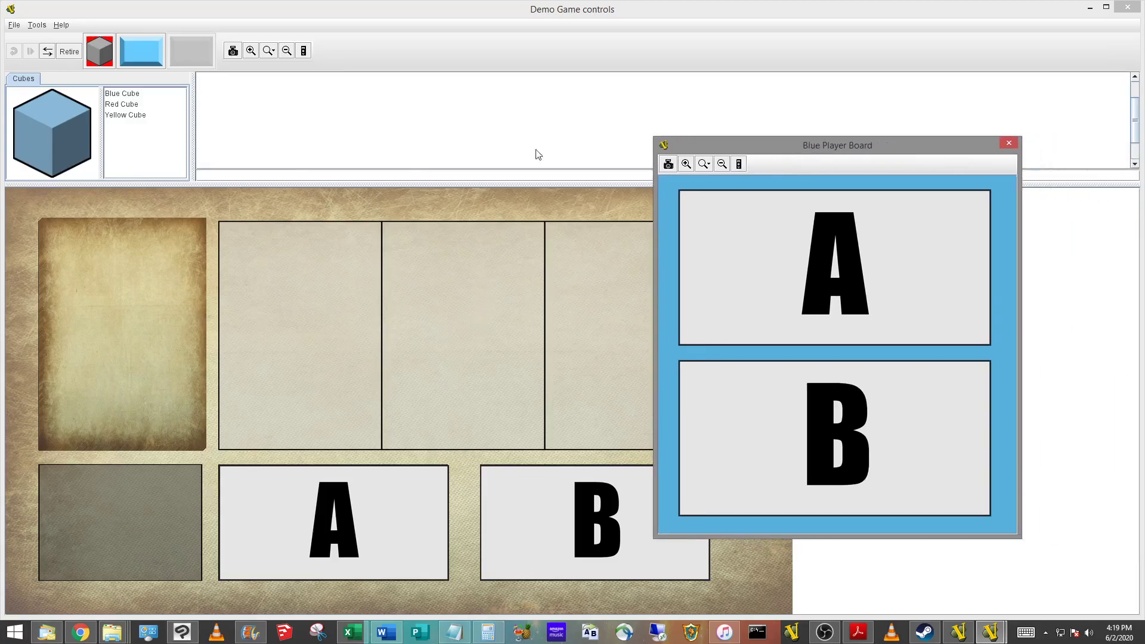
mouse_move(81, 112)
left_mouse_down()
mouse_move(312, 212)
mouse_move(742, 253)
left_mouse_up()
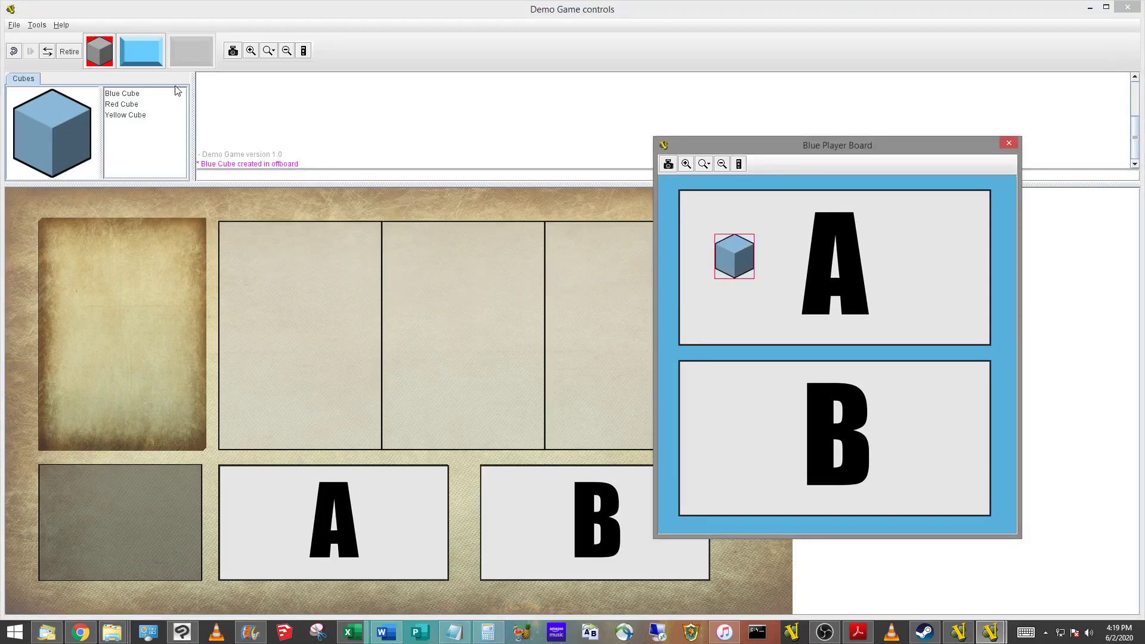
left_click(135, 105)
mouse_move(89, 143)
left_mouse_down()
mouse_move(222, 232)
mouse_move(761, 438)
left_mouse_up()
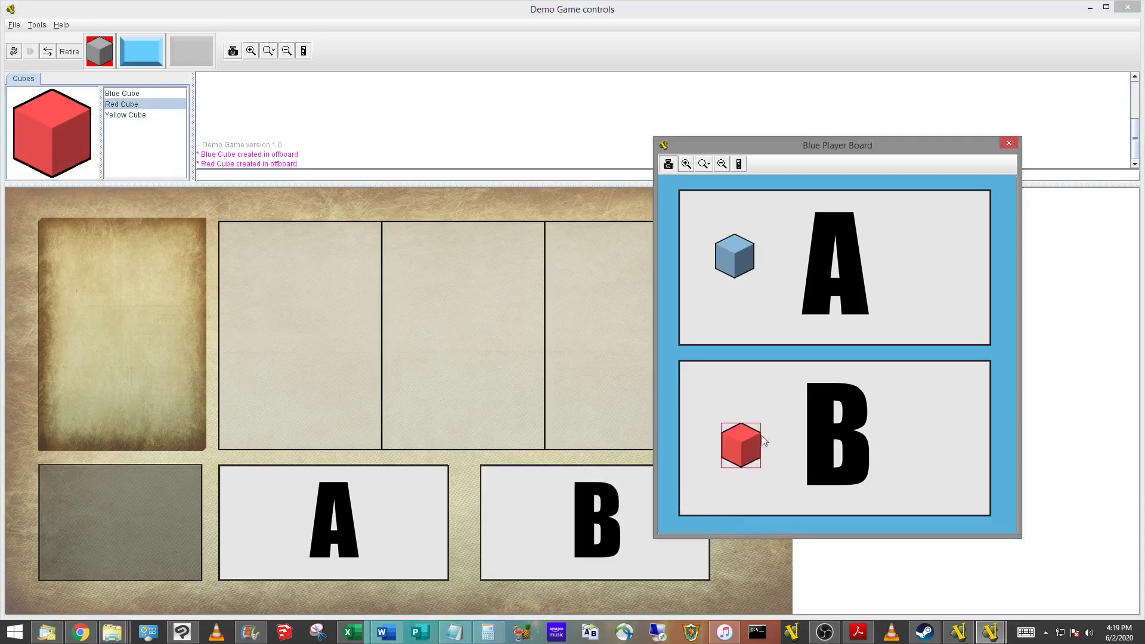
left_click_drag(745, 266, 934, 444)
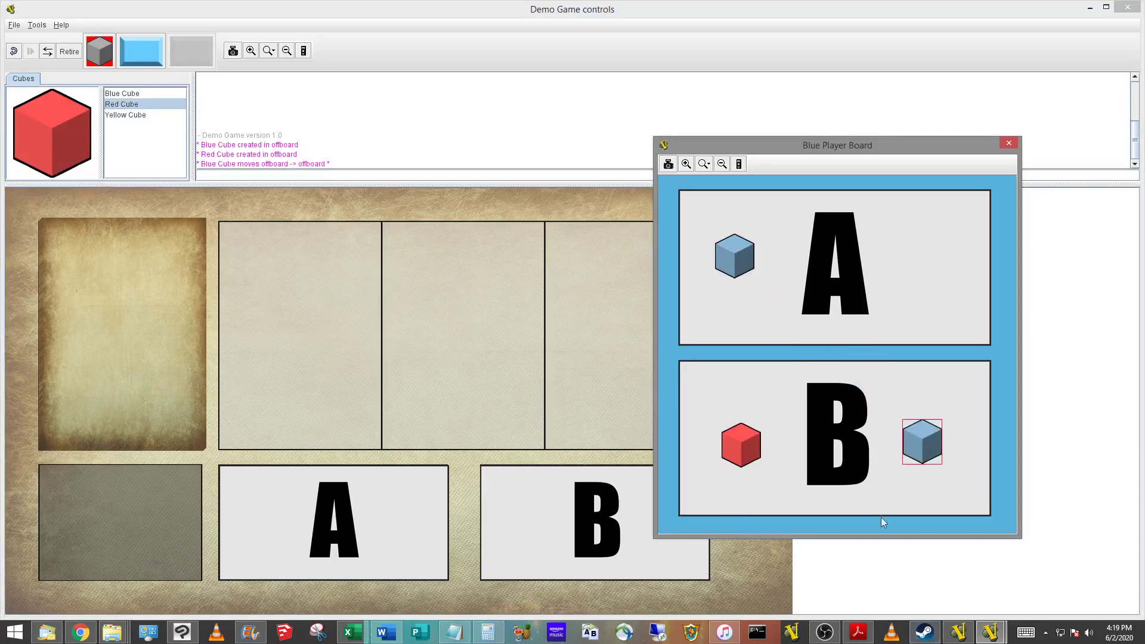
right_click(928, 446)
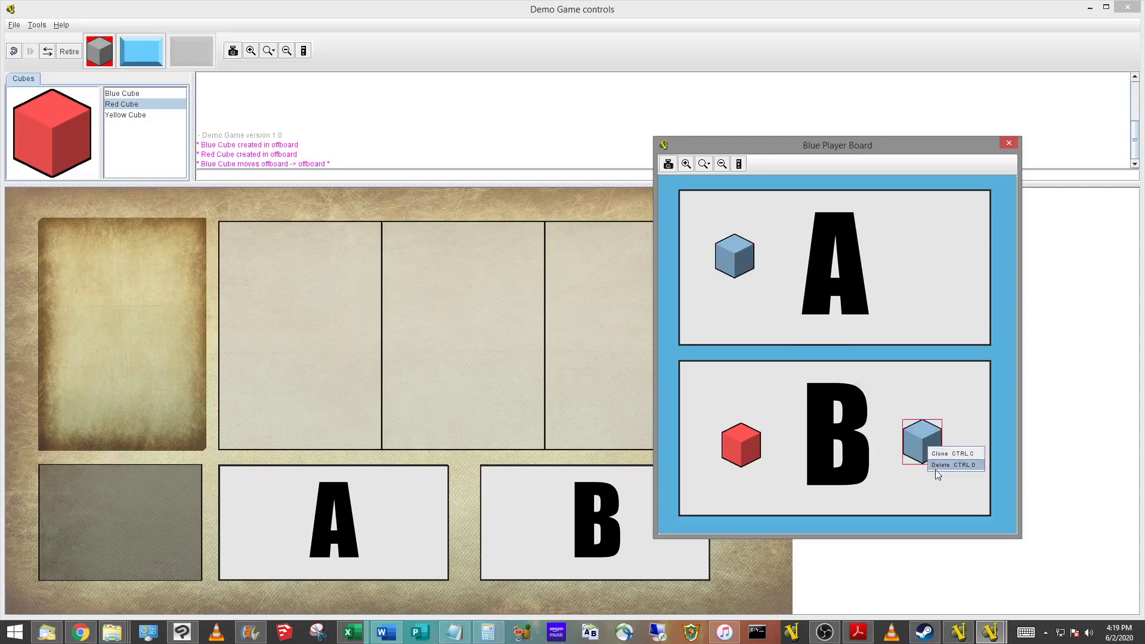
left_click(934, 469)
mouse_move(777, 149)
left_mouse_down()
mouse_move(871, 150)
mouse_move(877, 141)
left_mouse_up()
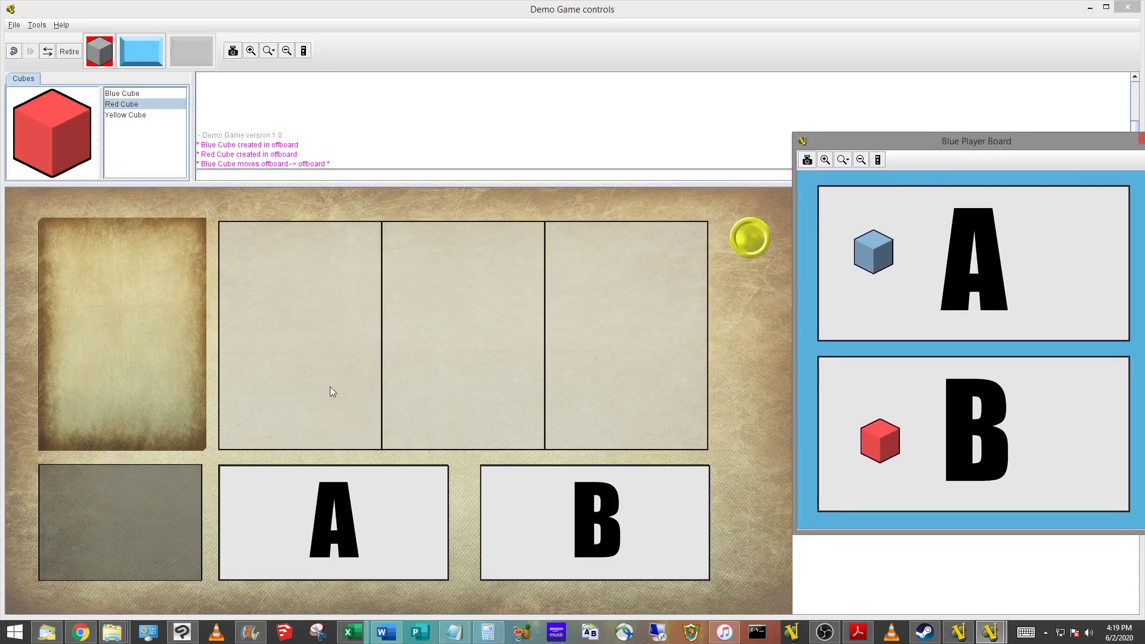
Step: Deal cards A and B into the first two slots and put red cubes on lower cards A and B
left_click_drag(158, 352, 312, 324)
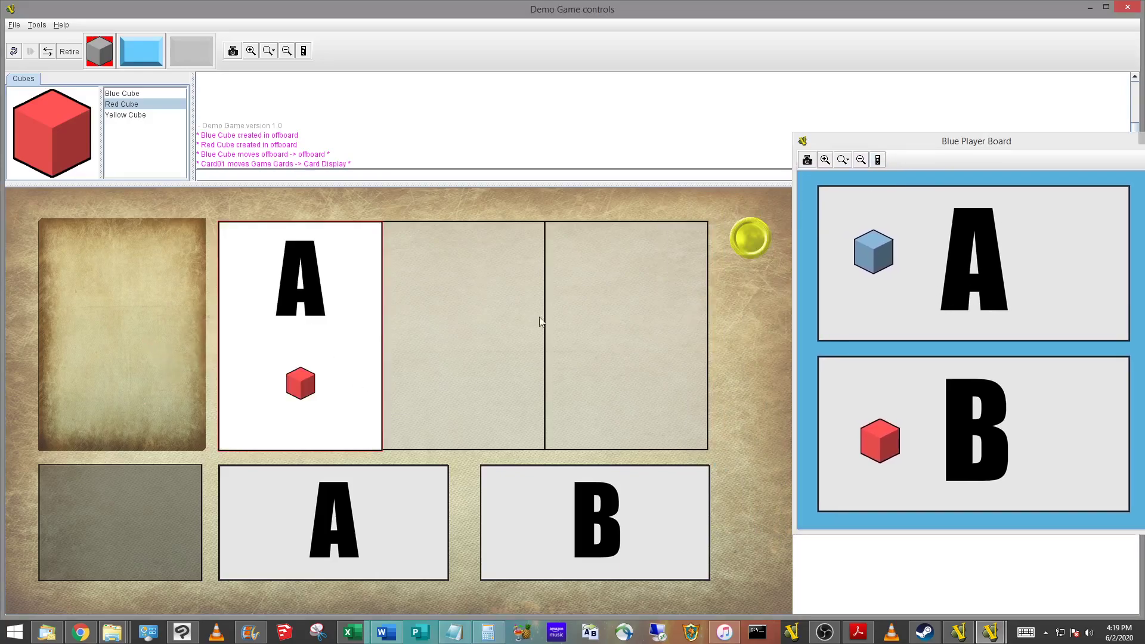
left_click_drag(77, 142, 285, 518)
mouse_move(121, 282)
left_mouse_down()
mouse_move(387, 309)
mouse_move(448, 282)
left_mouse_up()
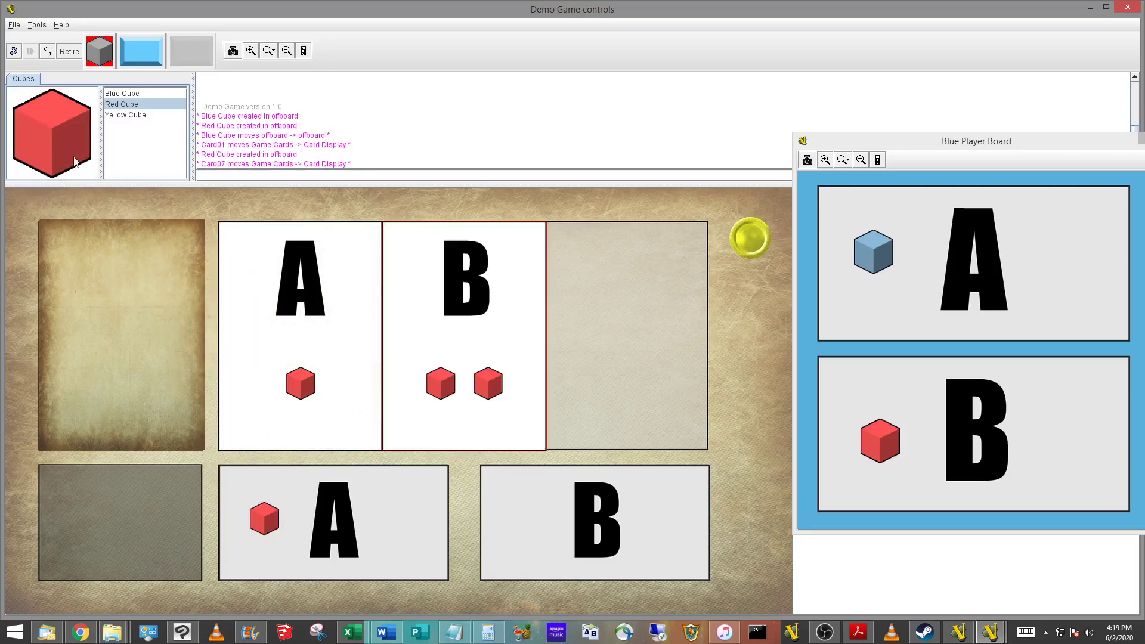
mouse_move(77, 160)
left_mouse_down()
mouse_move(524, 525)
mouse_move(102, 181)
mouse_move(558, 508)
left_mouse_up()
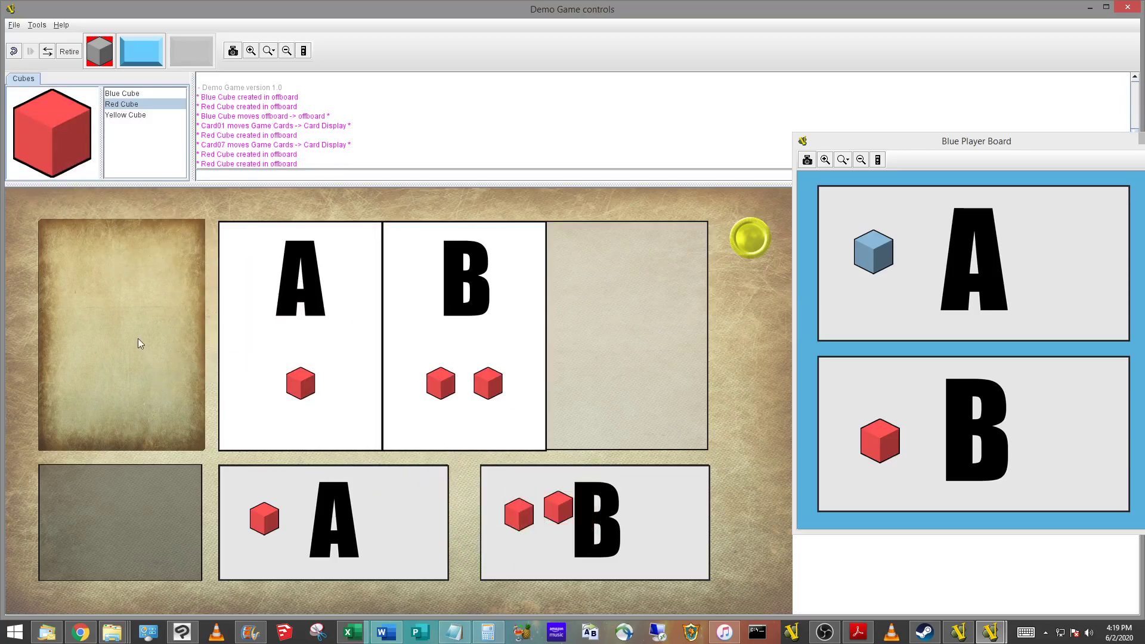
Step: Deal another card A, put a blue cube on lower card A, and move the coin to the lower-left box
left_click(649, 328)
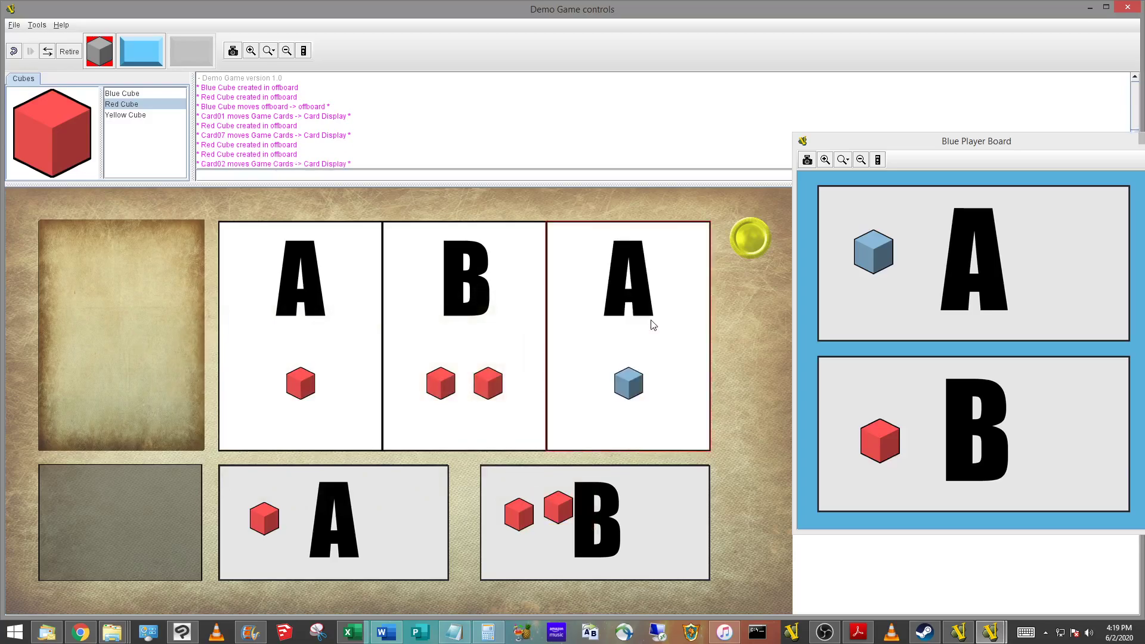
left_click(122, 94)
left_click_drag(69, 137, 398, 527)
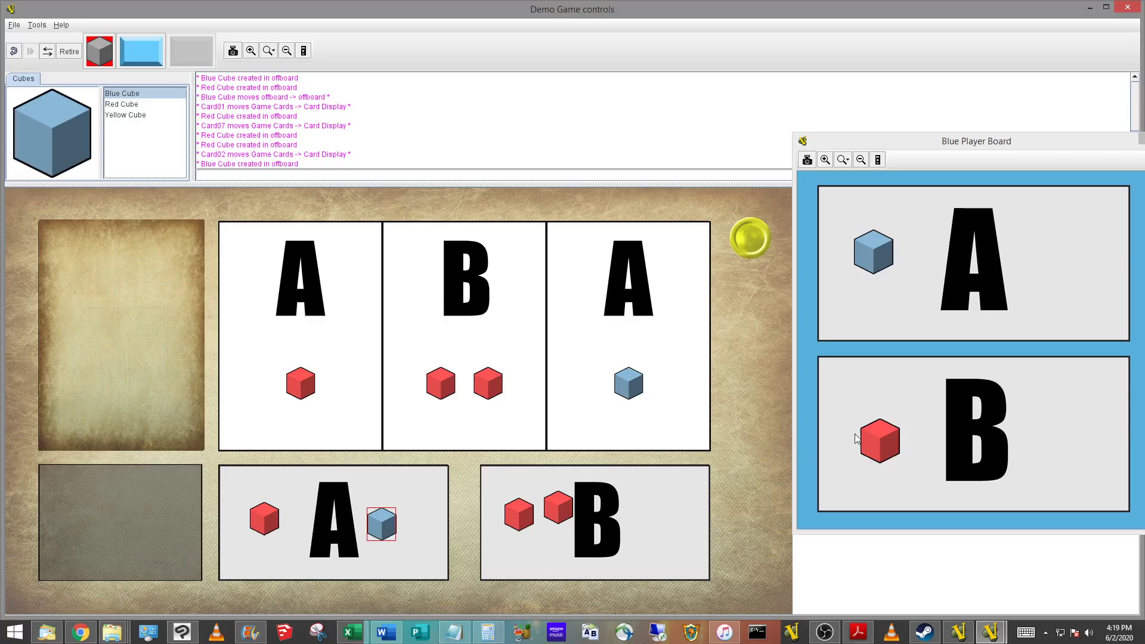
left_click_drag(748, 244, 107, 516)
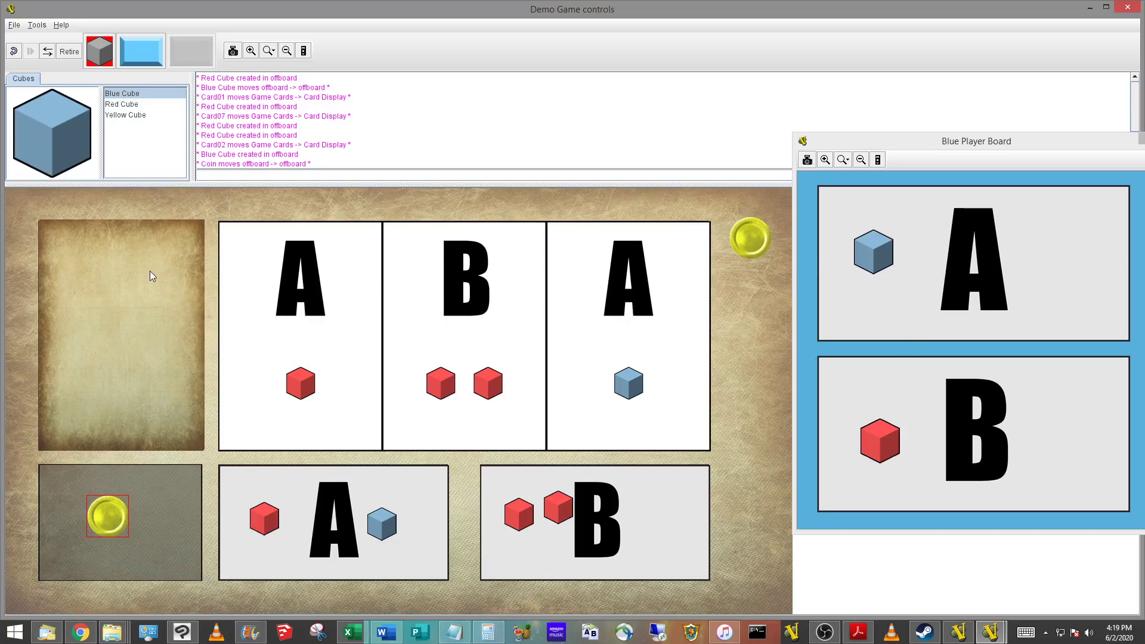
Step: Rearrange the dealt cards and shuffle red and blue cubes between the first and lower A cards
left_click_drag(281, 273, 280, 275)
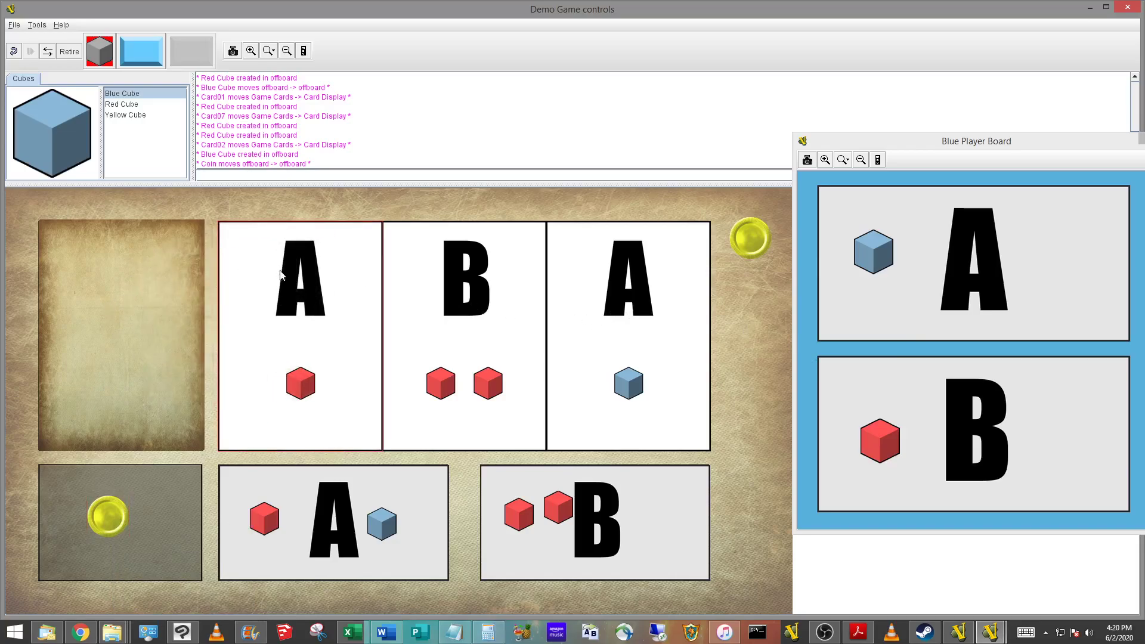
mouse_move(301, 348)
left_mouse_down()
mouse_move(325, 349)
mouse_move(304, 383)
left_mouse_up()
left_click_drag(268, 519, 269, 376)
mouse_move(320, 345)
left_mouse_down()
mouse_move(329, 386)
mouse_move(317, 358)
left_mouse_up()
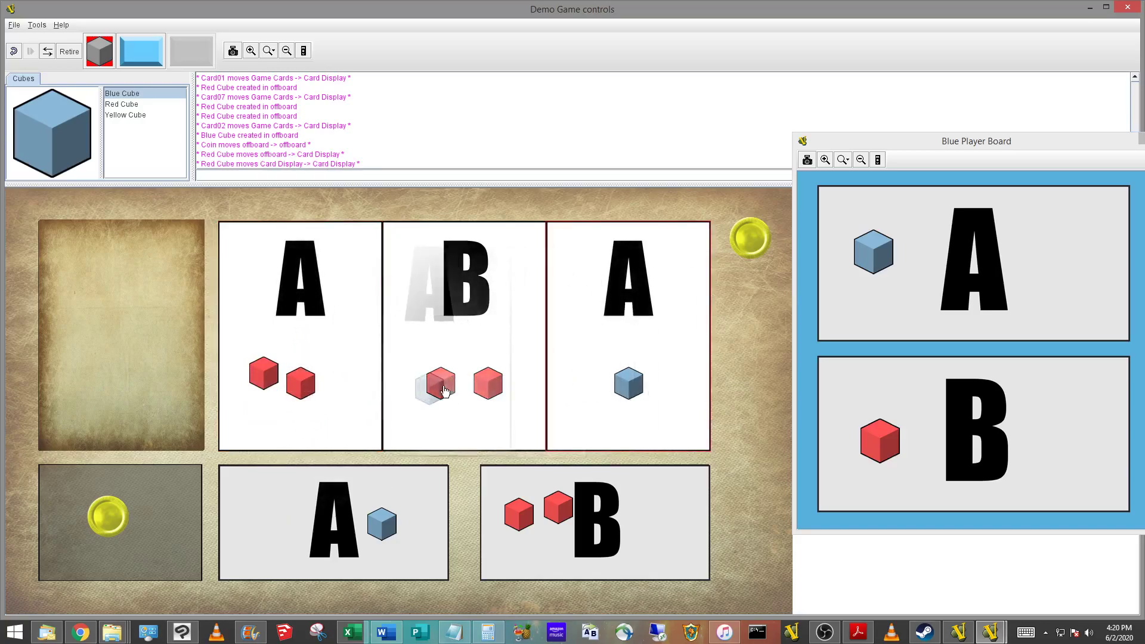
left_click_drag(465, 398, 610, 384)
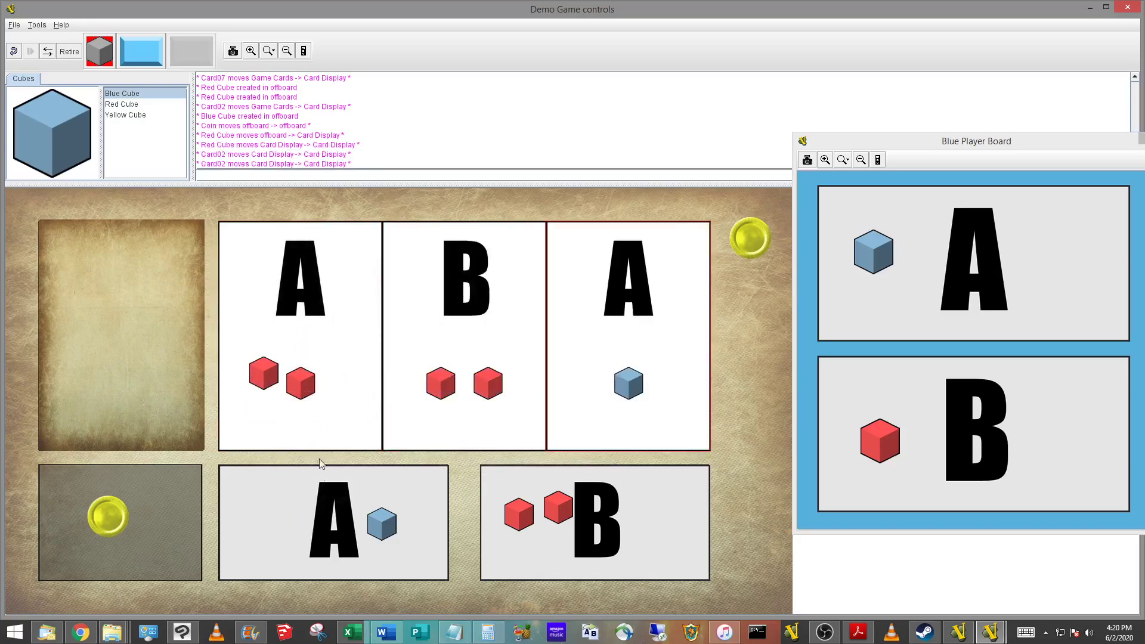
left_click_drag(382, 523, 345, 340)
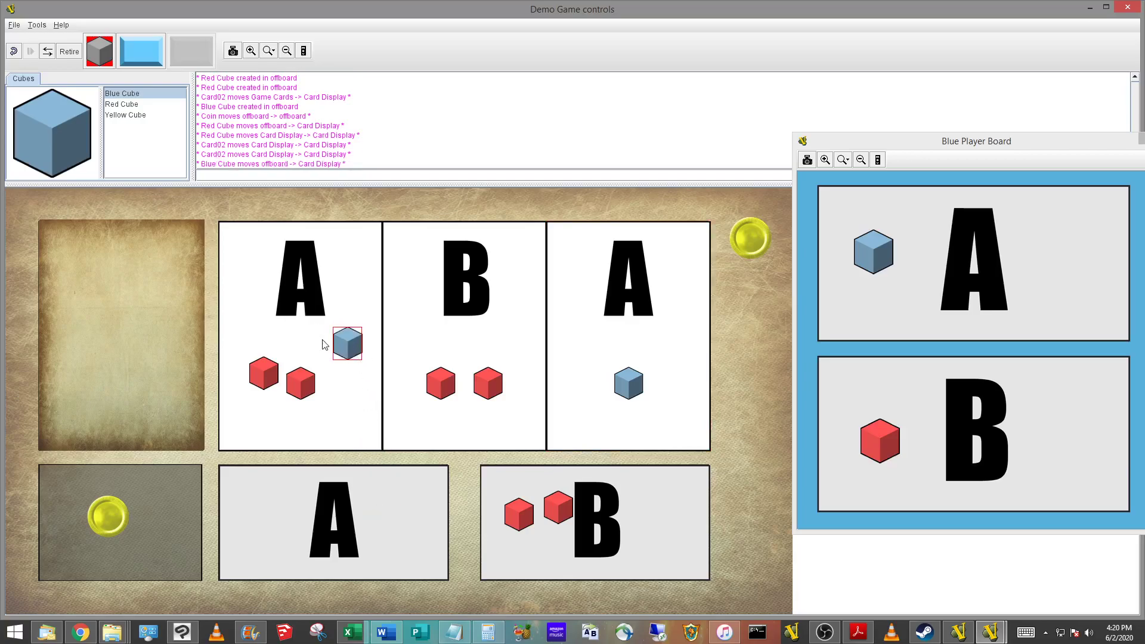
mouse_move(345, 396)
left_mouse_down()
mouse_move(593, 451)
mouse_move(611, 445)
mouse_move(317, 423)
left_mouse_up()
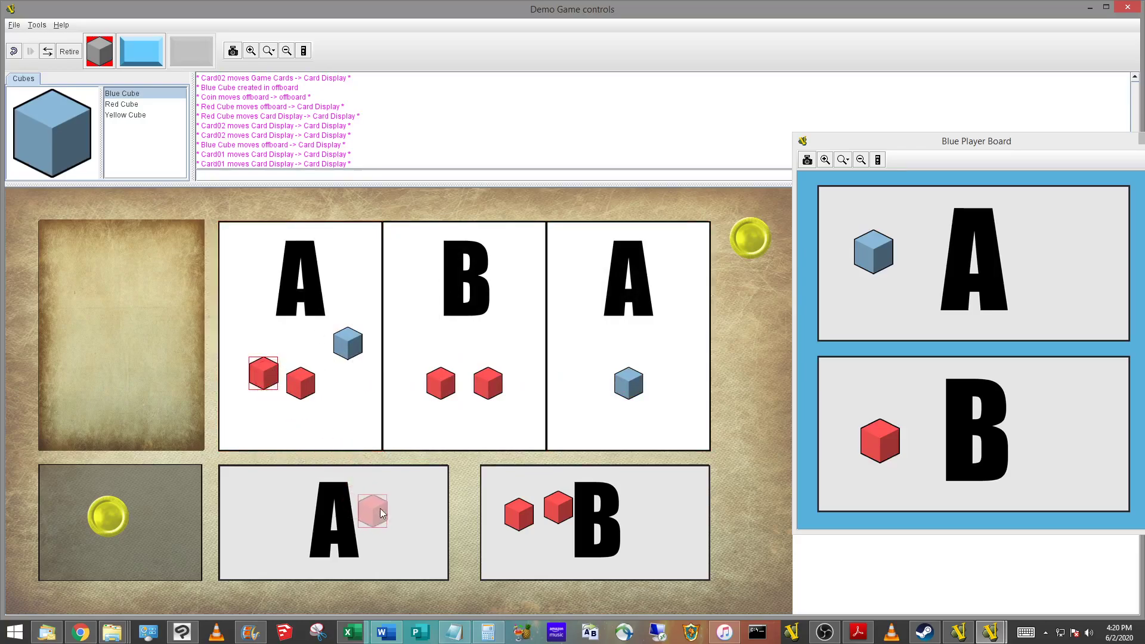
left_click_drag(274, 376, 370, 510)
left_click_drag(353, 339, 277, 517)
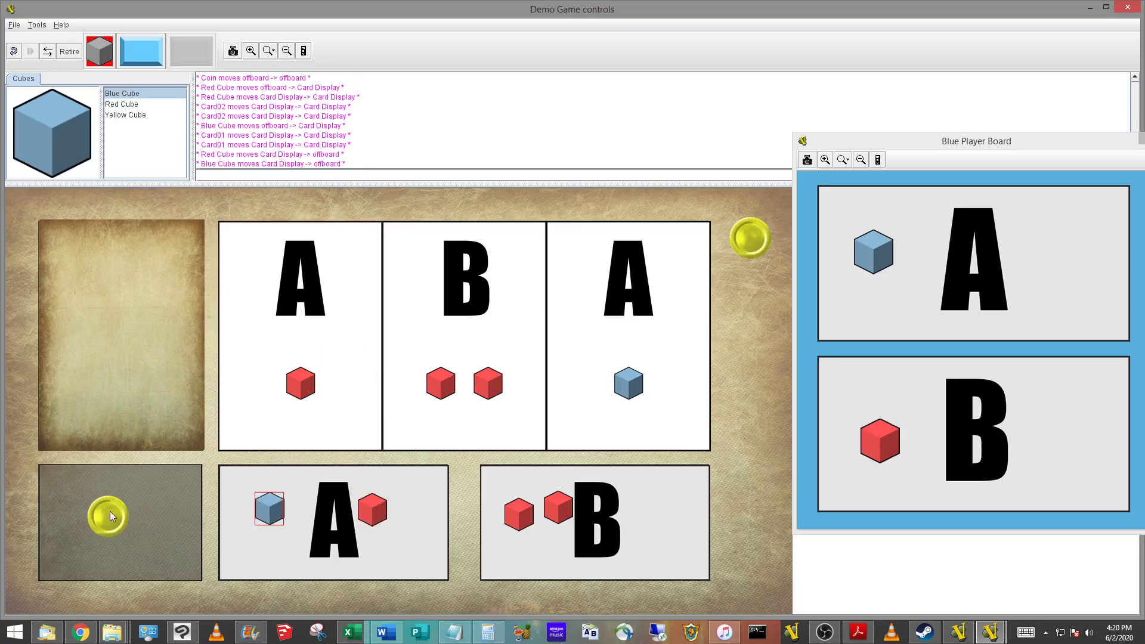
Step: Clone the coin, then clone a red cube on lower card A and delete the copy
right_click(110, 511)
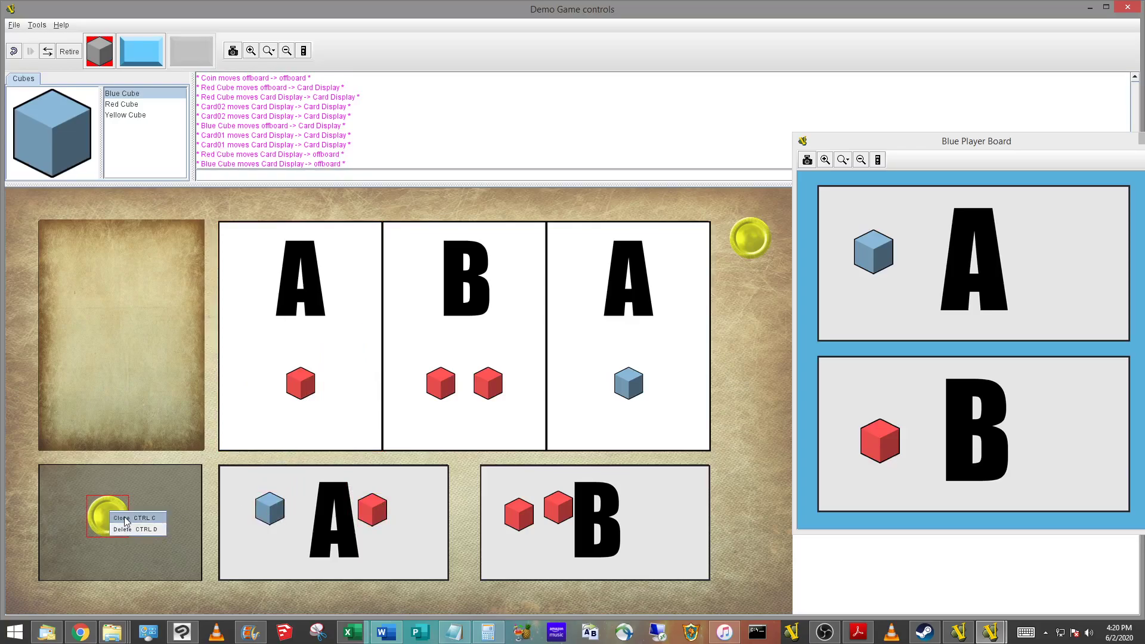
left_click(125, 519)
left_click_drag(108, 516, 163, 519)
right_click(381, 508)
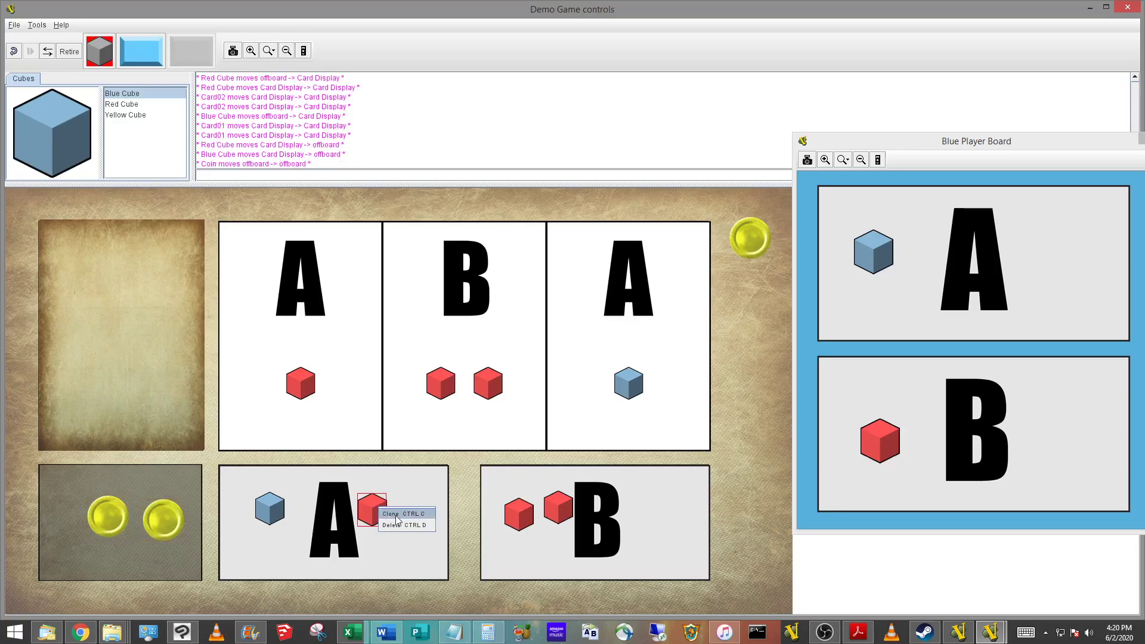
left_click(396, 515)
left_click_drag(372, 510, 420, 513)
right_click(426, 516)
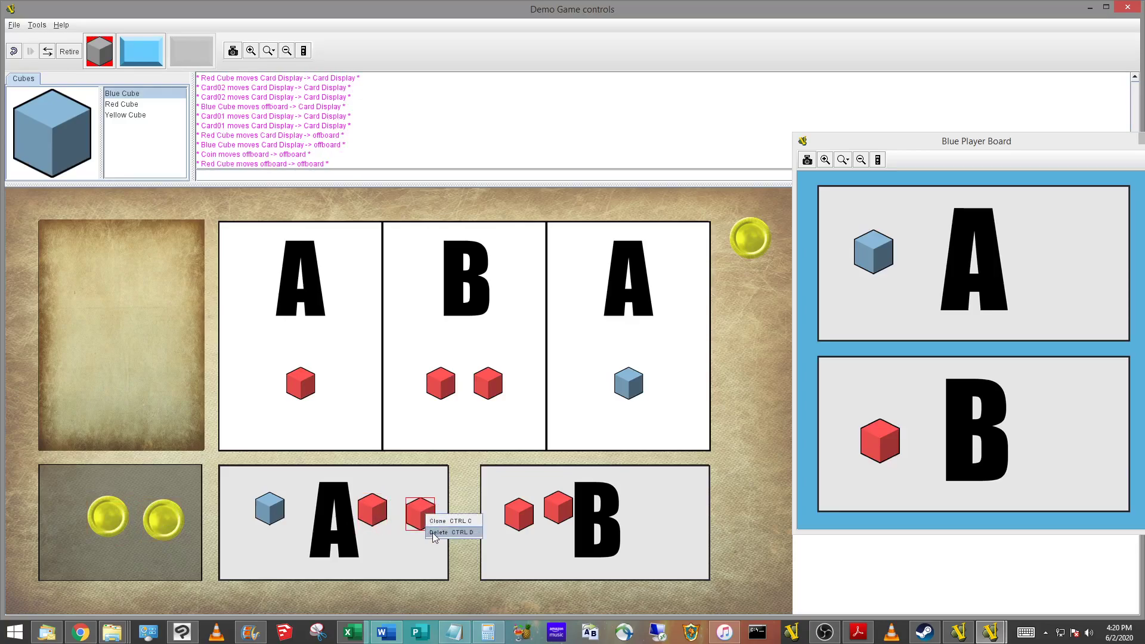
left_click(432, 532)
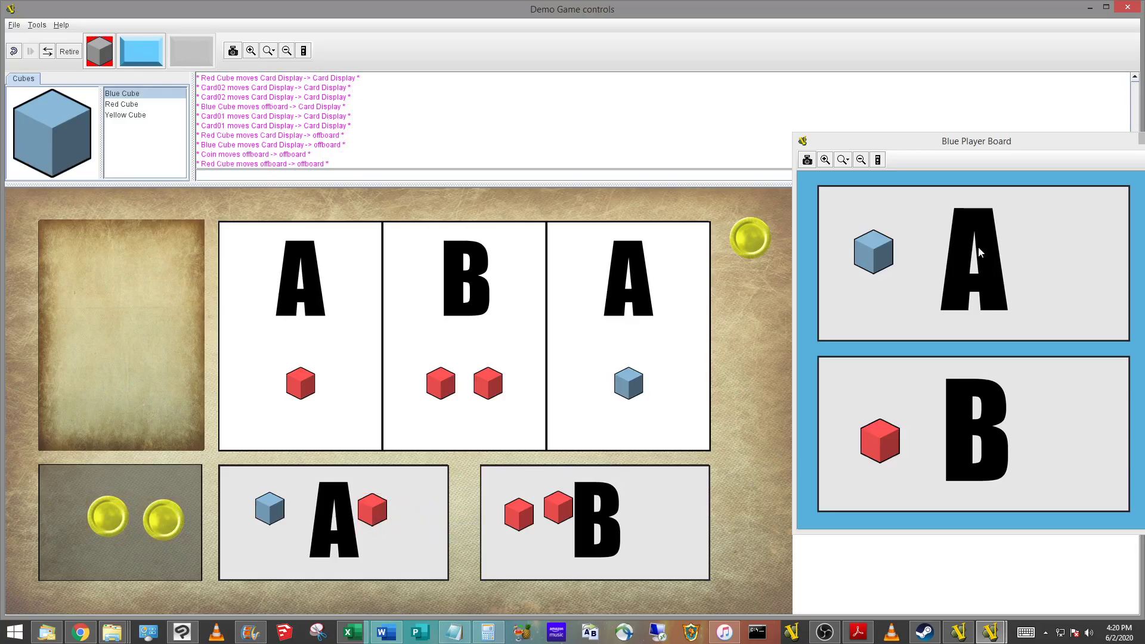
Step: Toggle the Blue Player Board and pull several coins off the stack near the top right
left_click(149, 56)
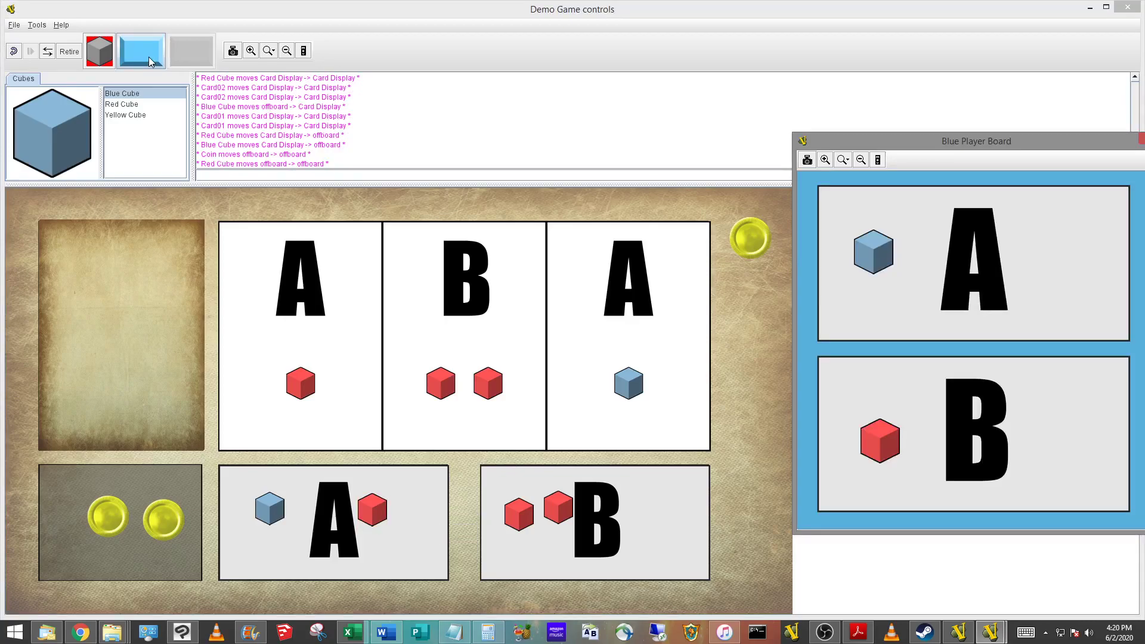
left_click_drag(749, 236, 751, 310)
mouse_move(749, 237)
left_mouse_down()
mouse_move(758, 282)
mouse_move(711, 211)
mouse_move(720, 287)
left_mouse_up()
left_click_drag(749, 240, 761, 217)
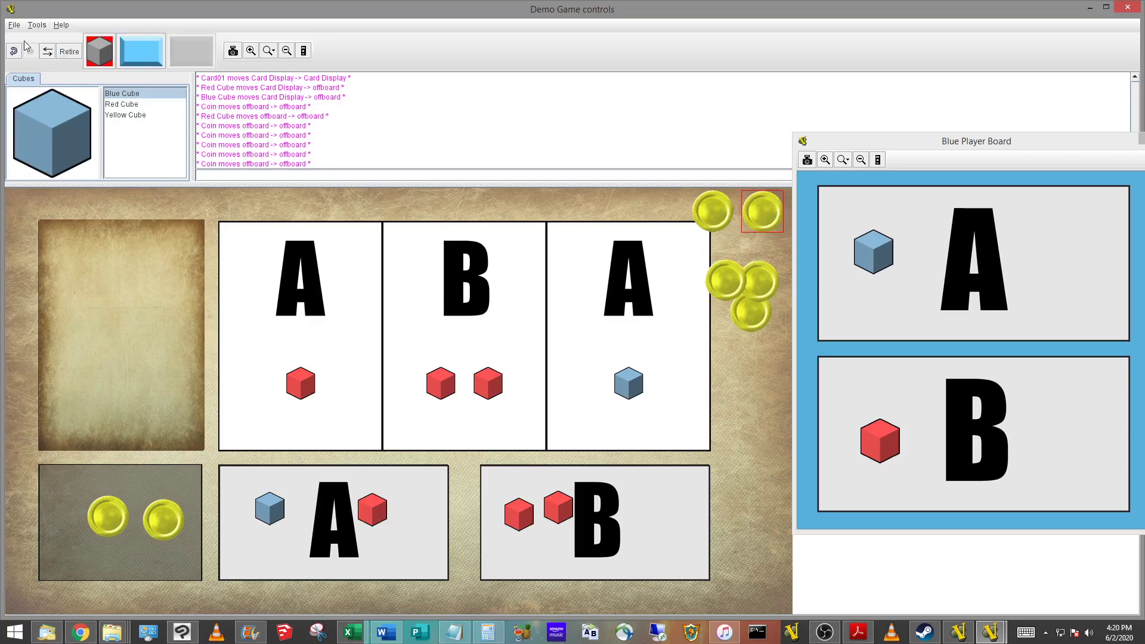
Step: Close the current game, answering the save prompt
left_click(13, 26)
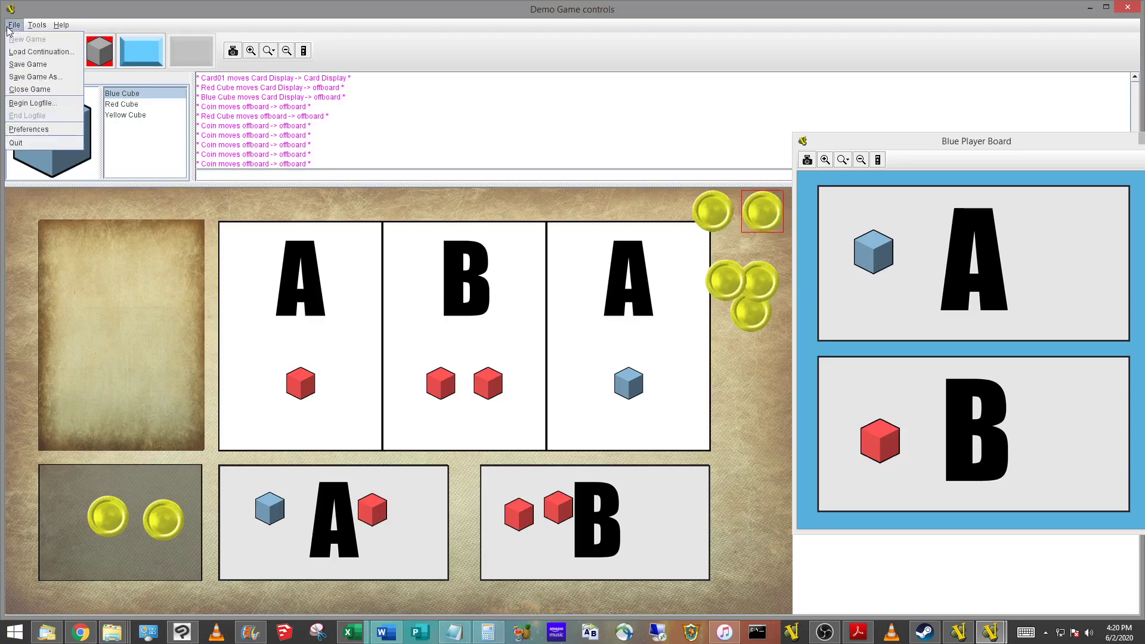
left_click(28, 90)
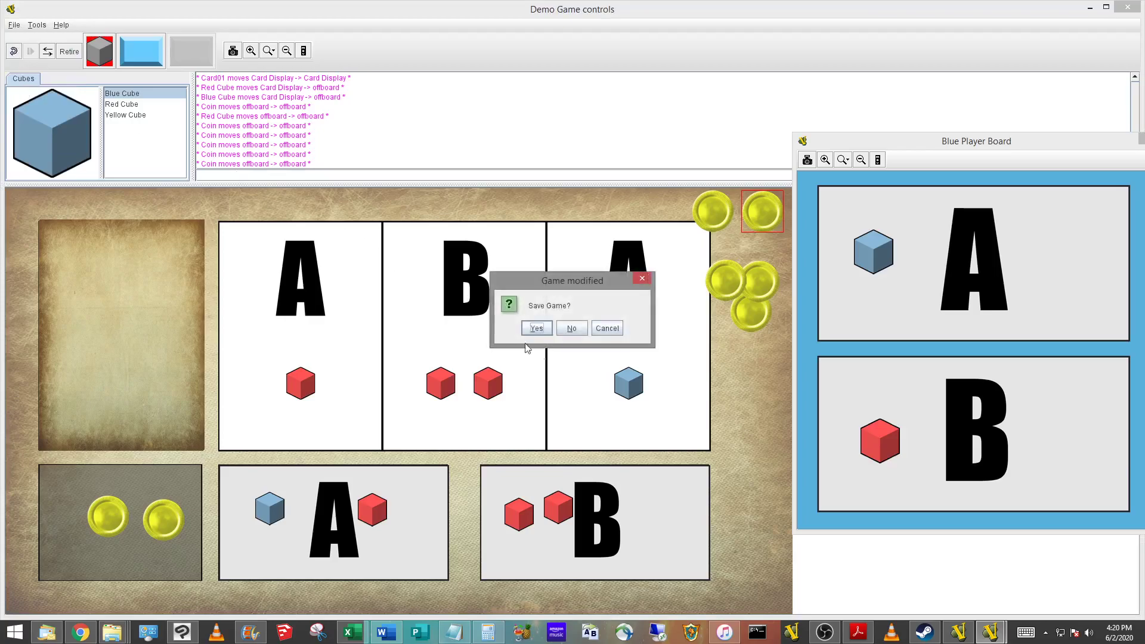
left_click(568, 328)
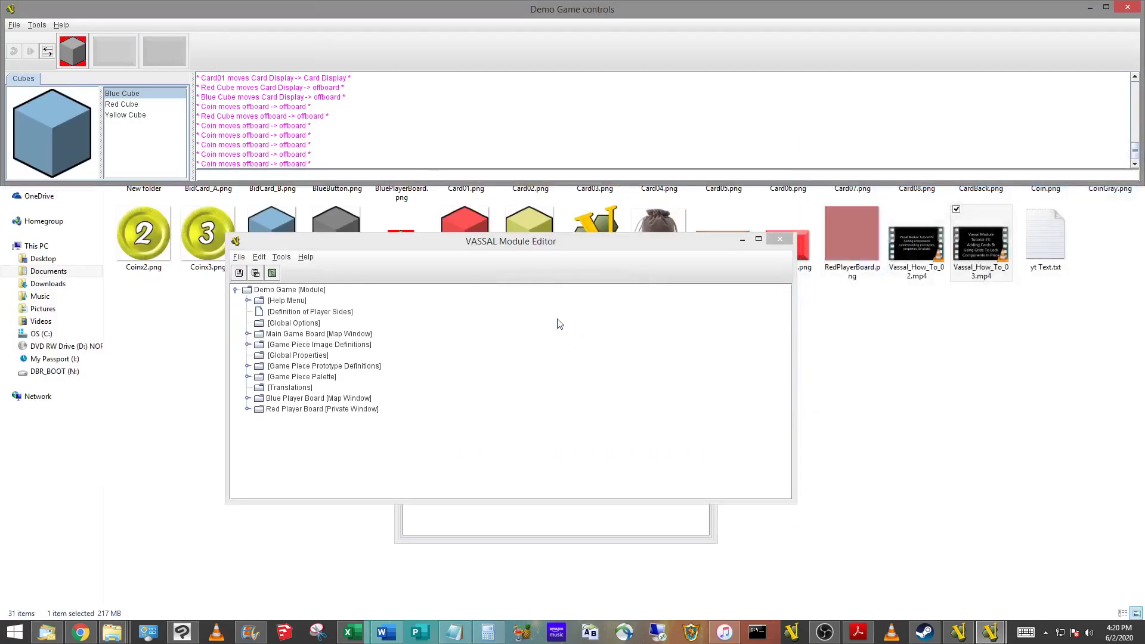
Step: Start a new game joined as the Red side
left_click(13, 28)
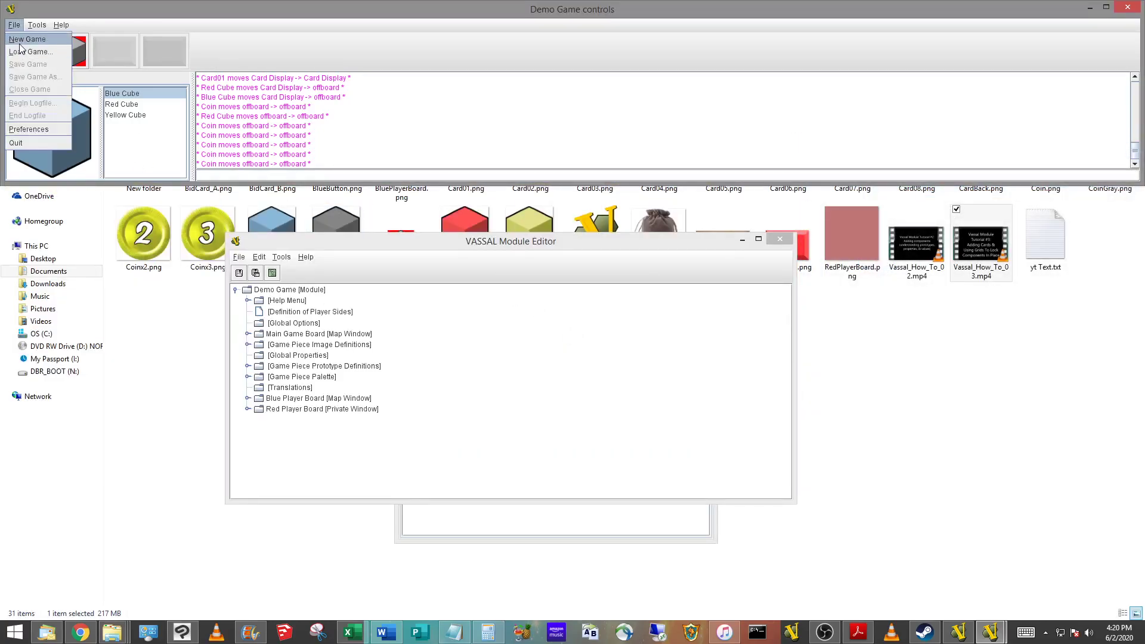
left_click(26, 40)
left_click(497, 316)
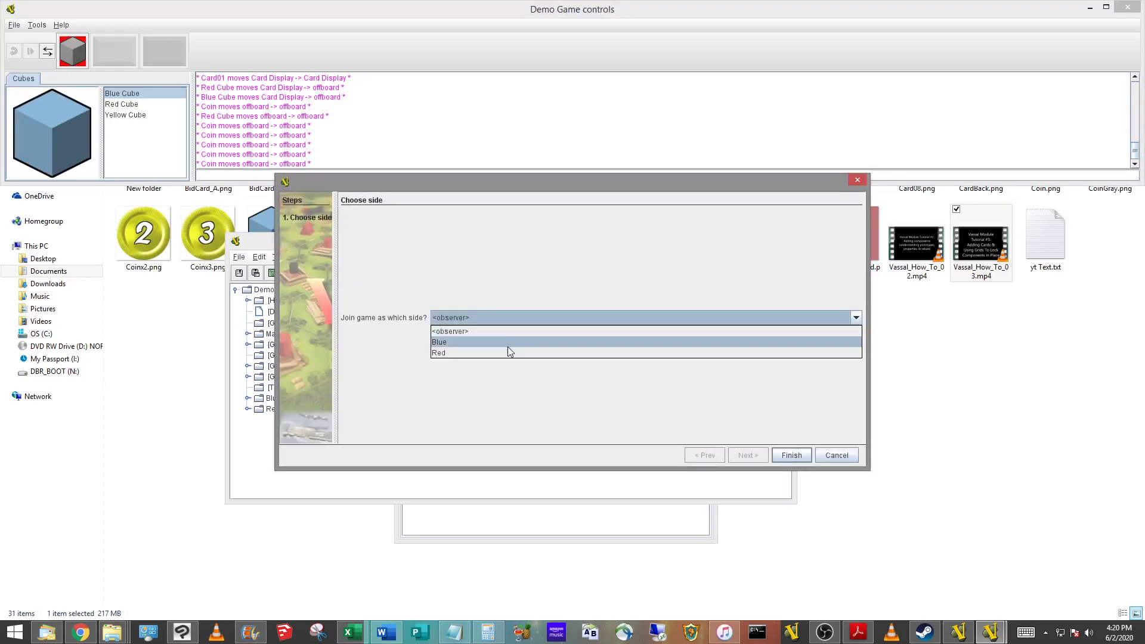
left_click(508, 353)
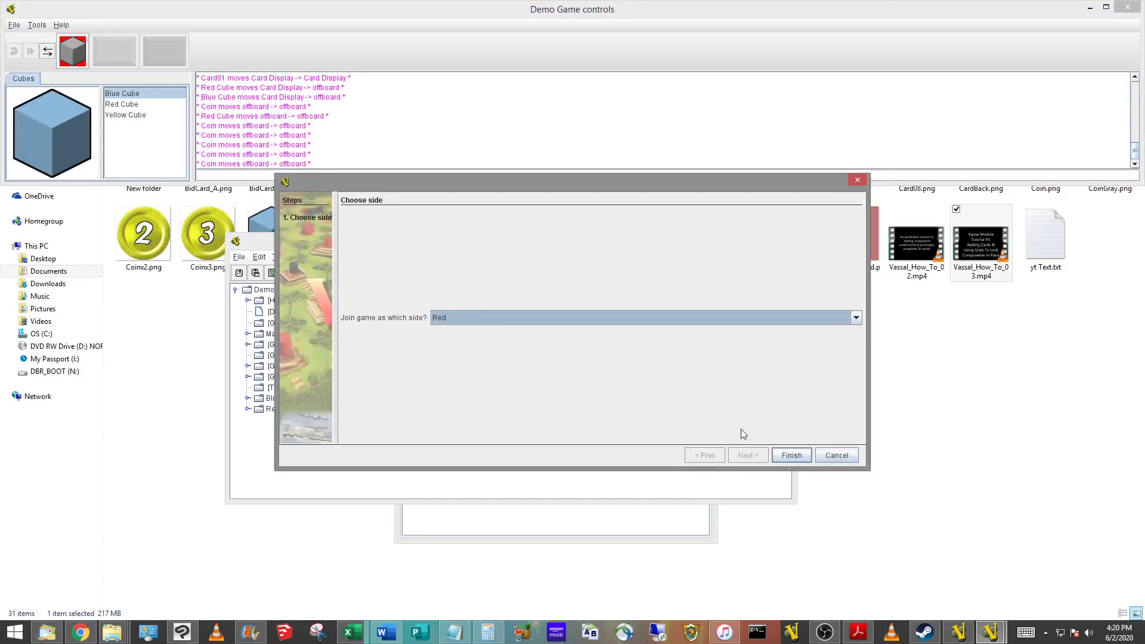
left_click(791, 455)
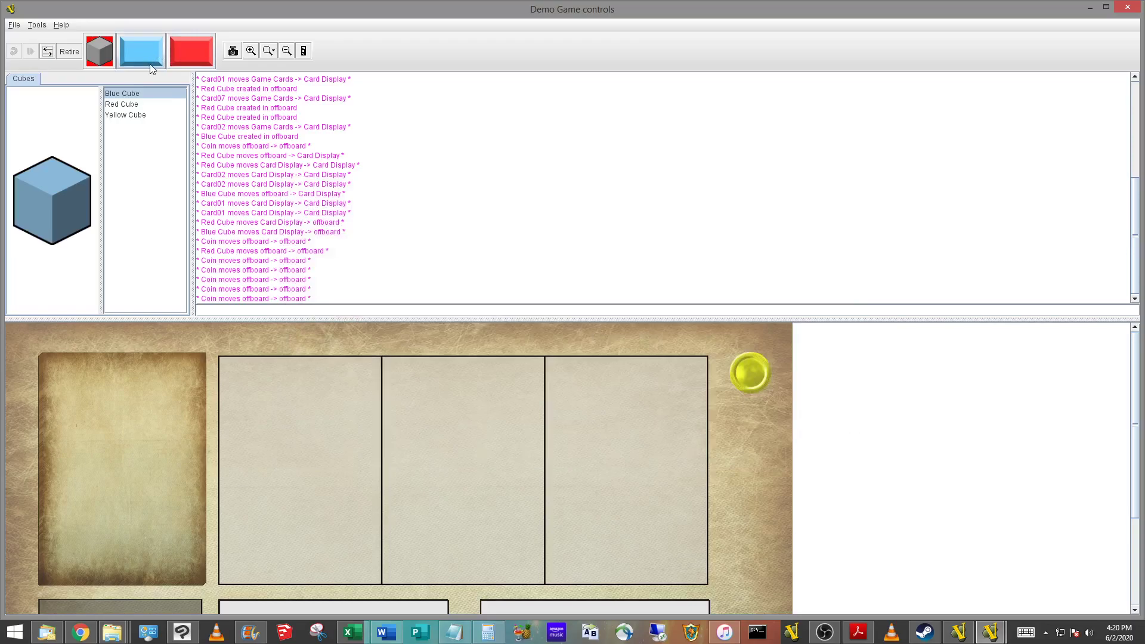
Step: Shrink the log area, fit the board to window height, and open the Red Player Board
left_click_drag(221, 317, 220, 185)
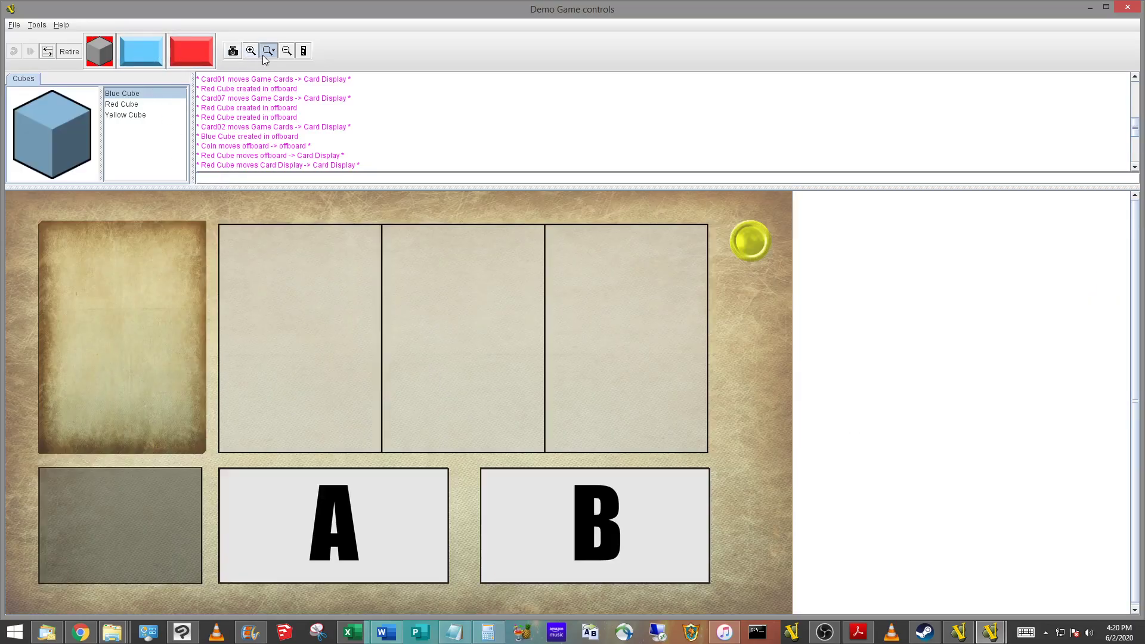
left_click(268, 51)
left_click(291, 148)
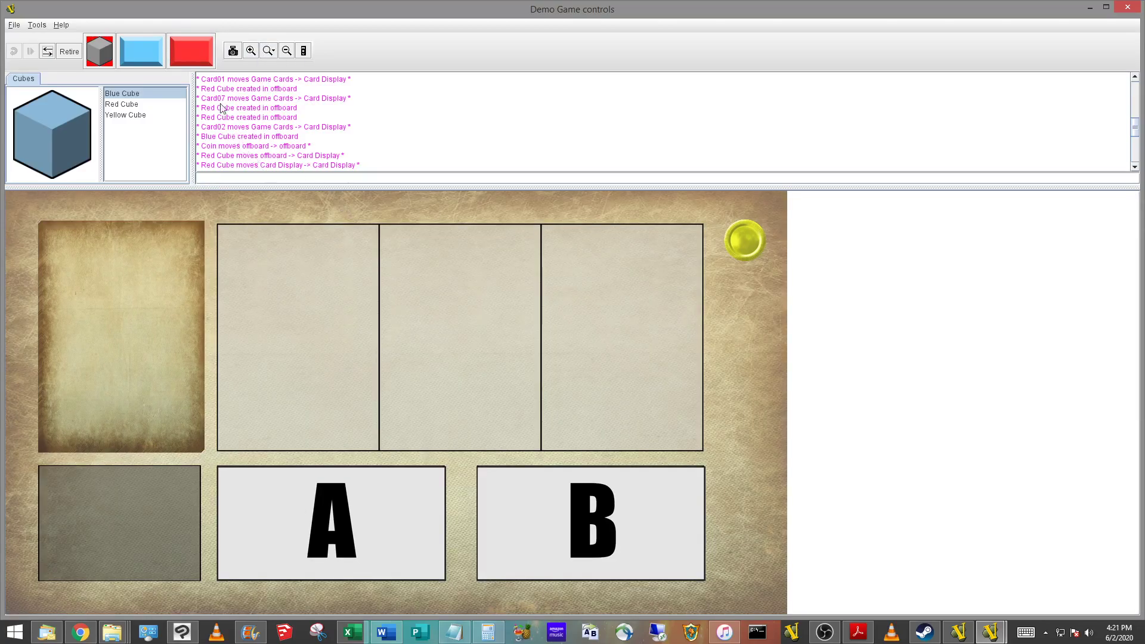
left_click(192, 51)
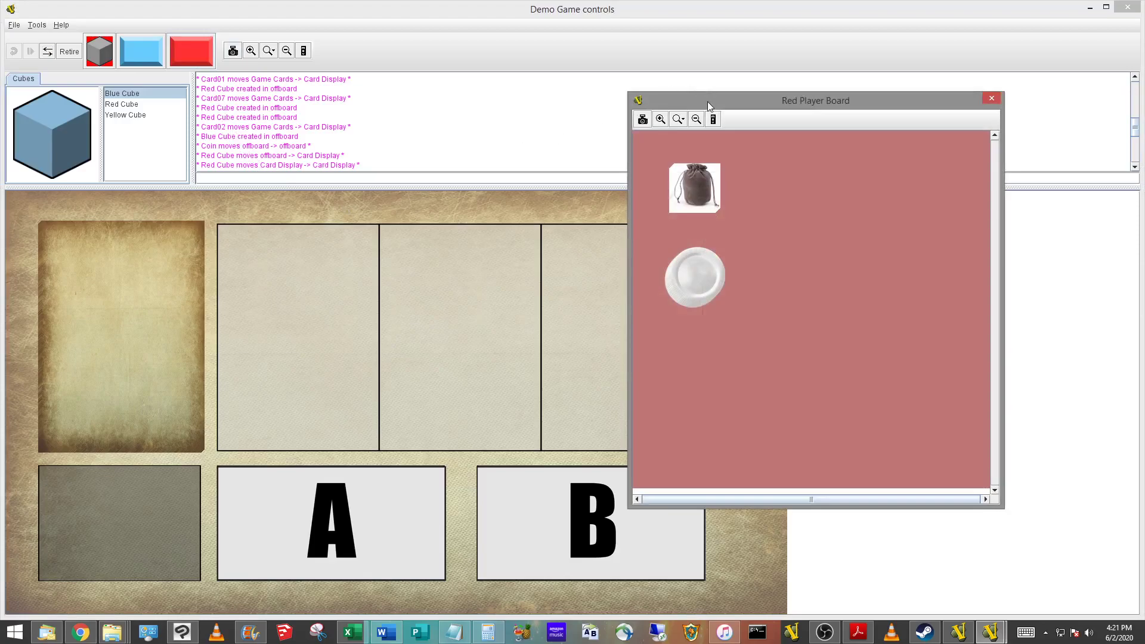
Step: Deal two A cards and draw a red cube, a blue cube and a $1 coin
left_click_drag(707, 105, 791, 107)
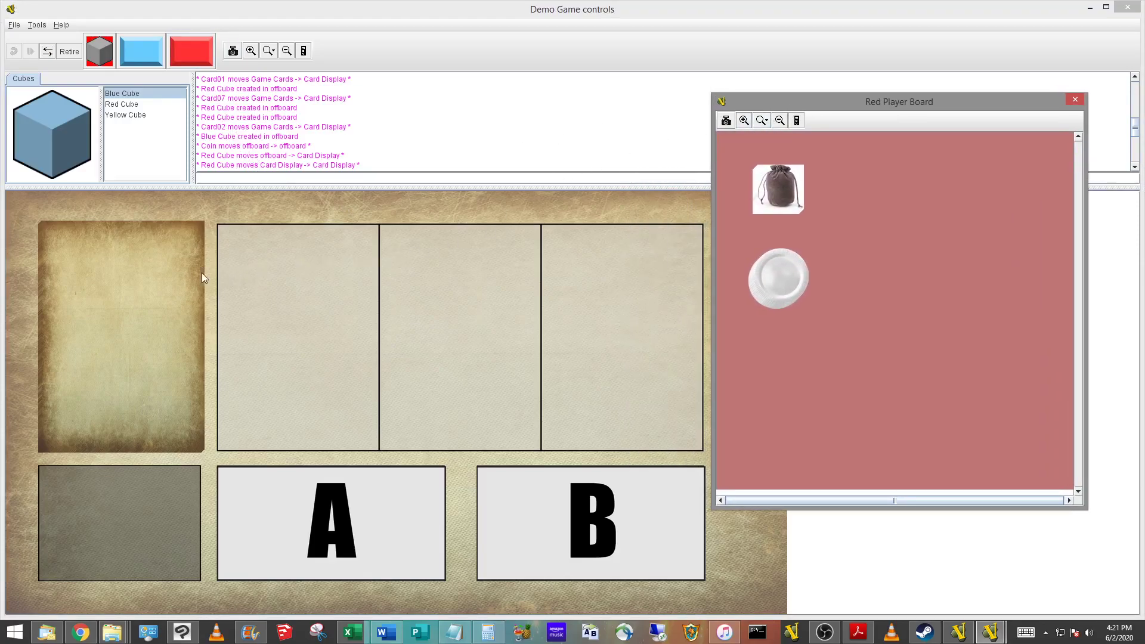
left_click_drag(161, 275, 334, 276)
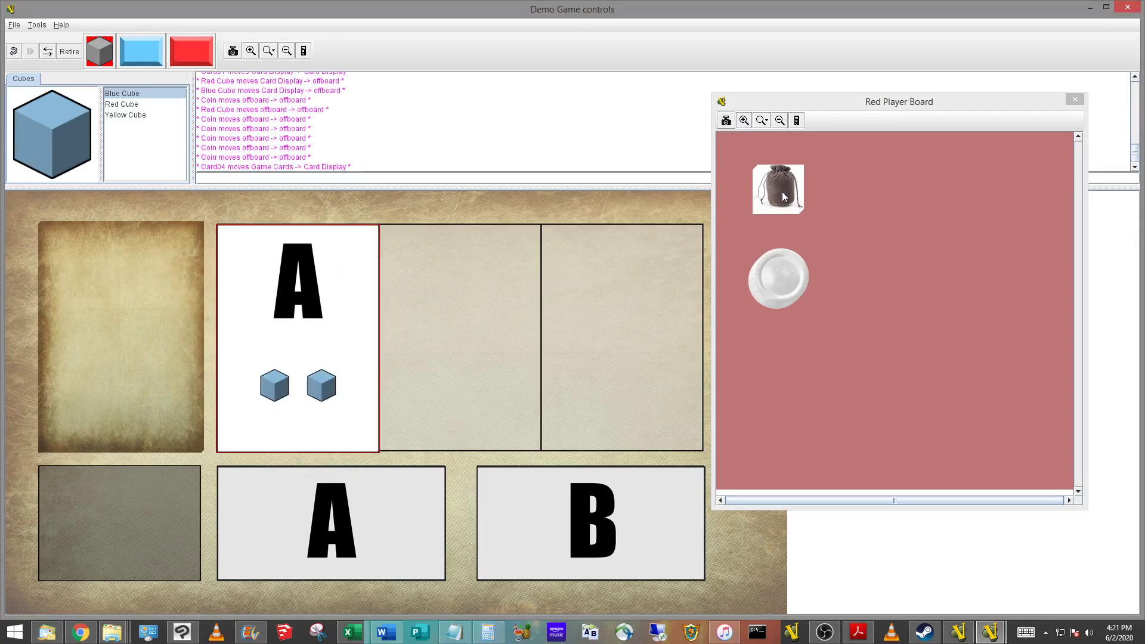
left_click_drag(782, 192, 886, 215)
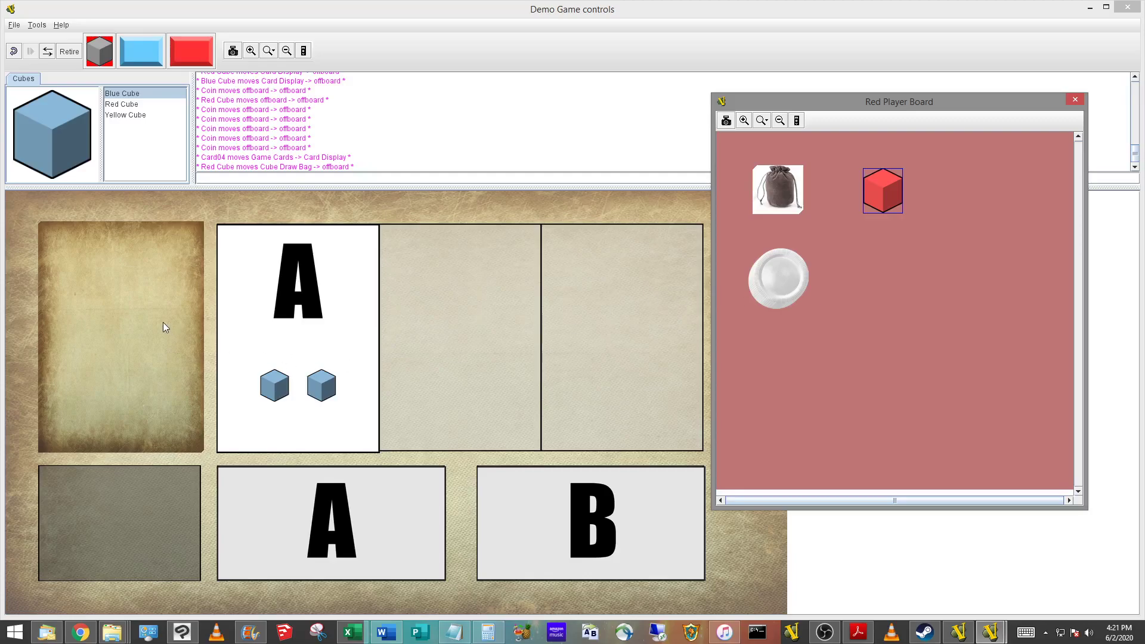
left_click_drag(163, 327, 498, 330)
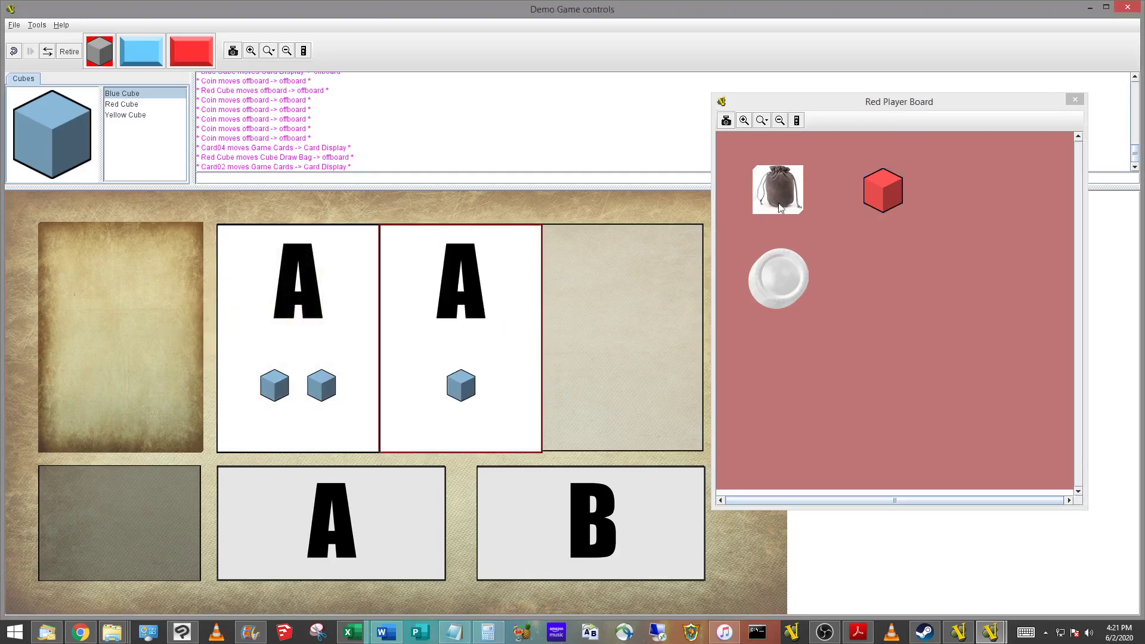
left_click_drag(778, 208, 909, 208)
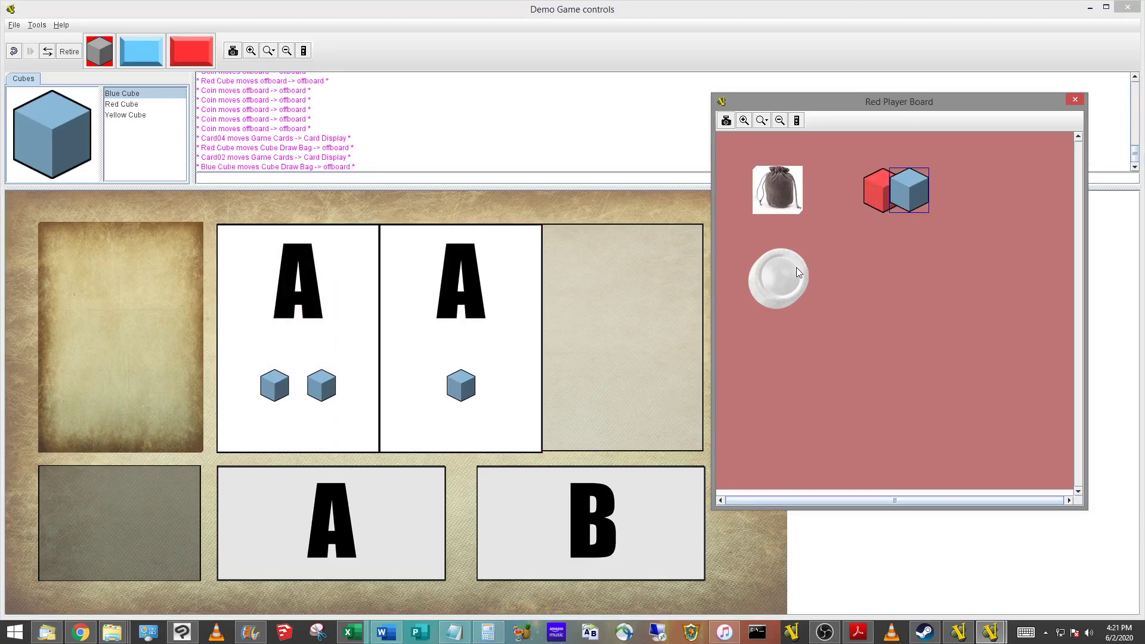
left_click_drag(797, 272, 871, 377)
Step: Deal a third card, draw blue, yellow, blue and red cubes plus coins 2 and 3, then close the board
mouse_move(146, 307)
left_mouse_down()
mouse_move(616, 309)
mouse_move(616, 318)
left_mouse_up()
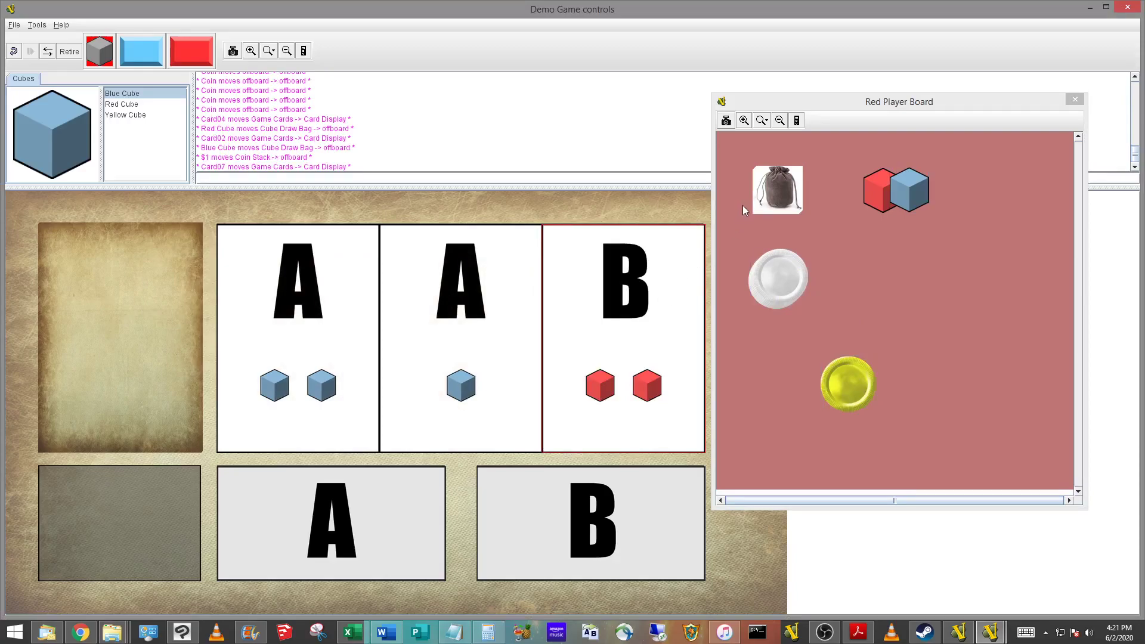
mouse_move(910, 190)
left_mouse_down()
mouse_move(917, 209)
mouse_move(938, 202)
left_mouse_up()
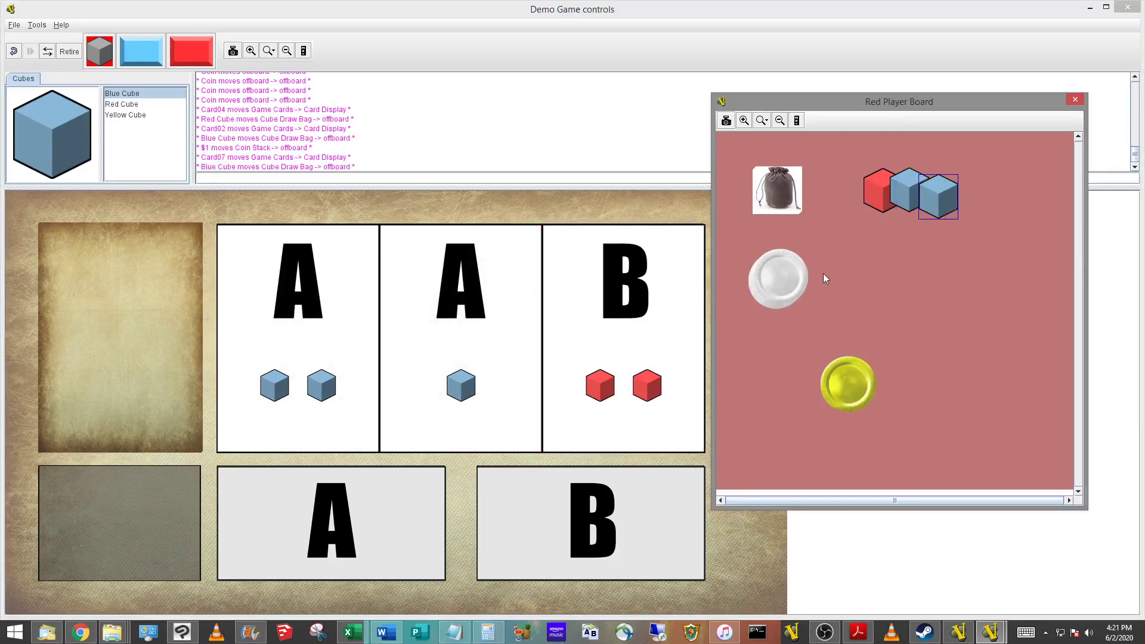
left_click_drag(777, 198, 863, 191)
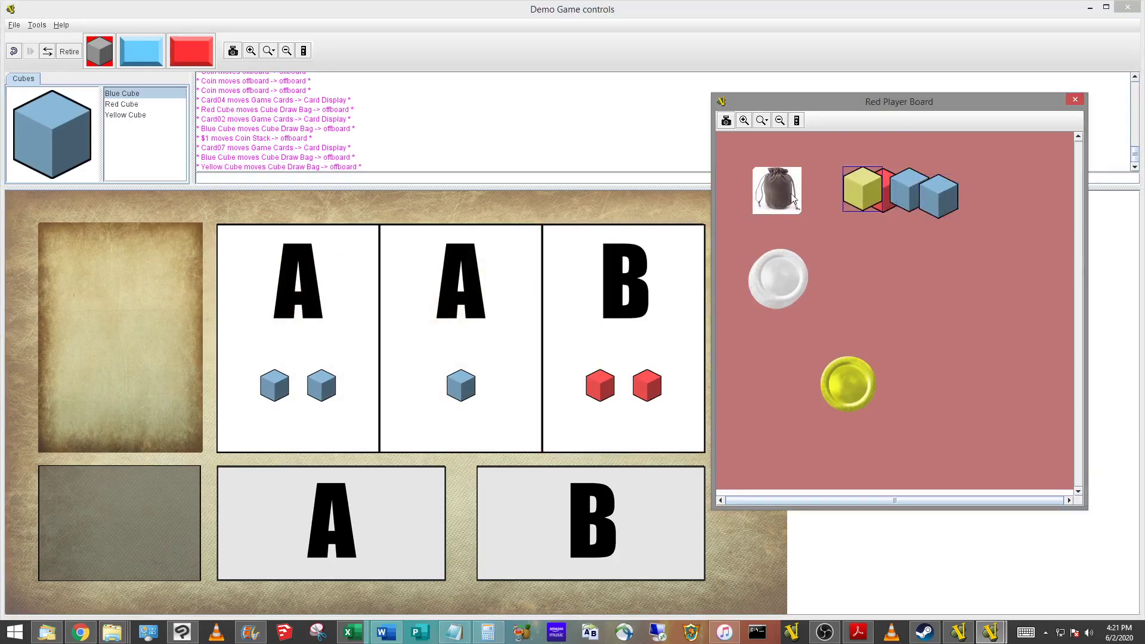
left_click_drag(792, 199, 892, 211)
left_click_drag(793, 198, 871, 224)
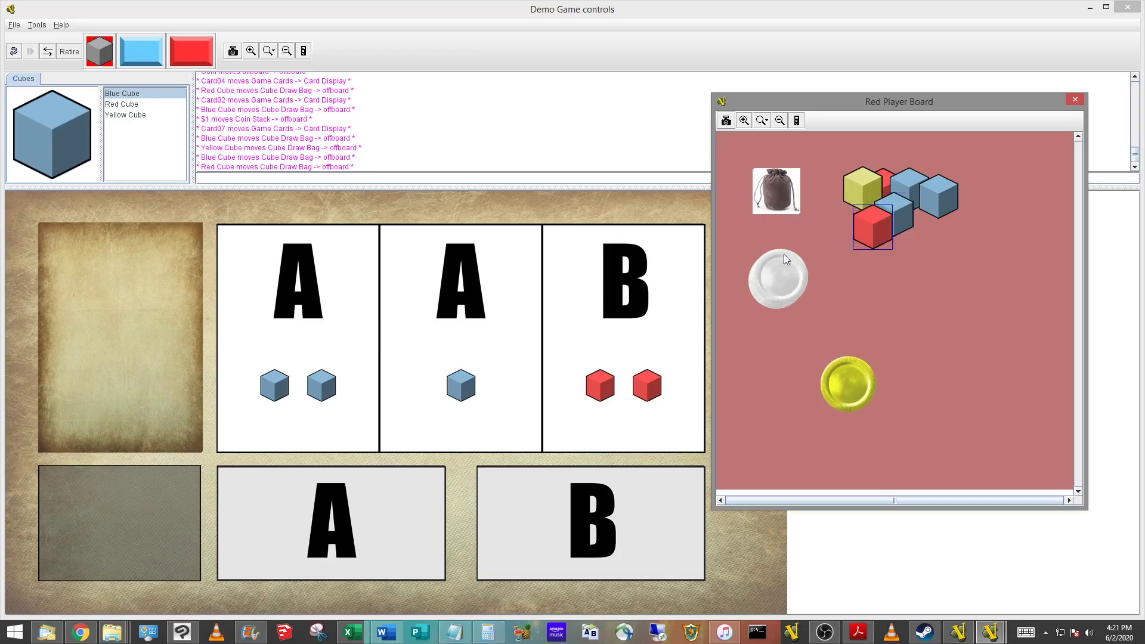
left_click_drag(784, 255, 903, 337)
mouse_move(778, 279)
left_mouse_down()
mouse_move(830, 362)
mouse_move(773, 379)
left_mouse_up()
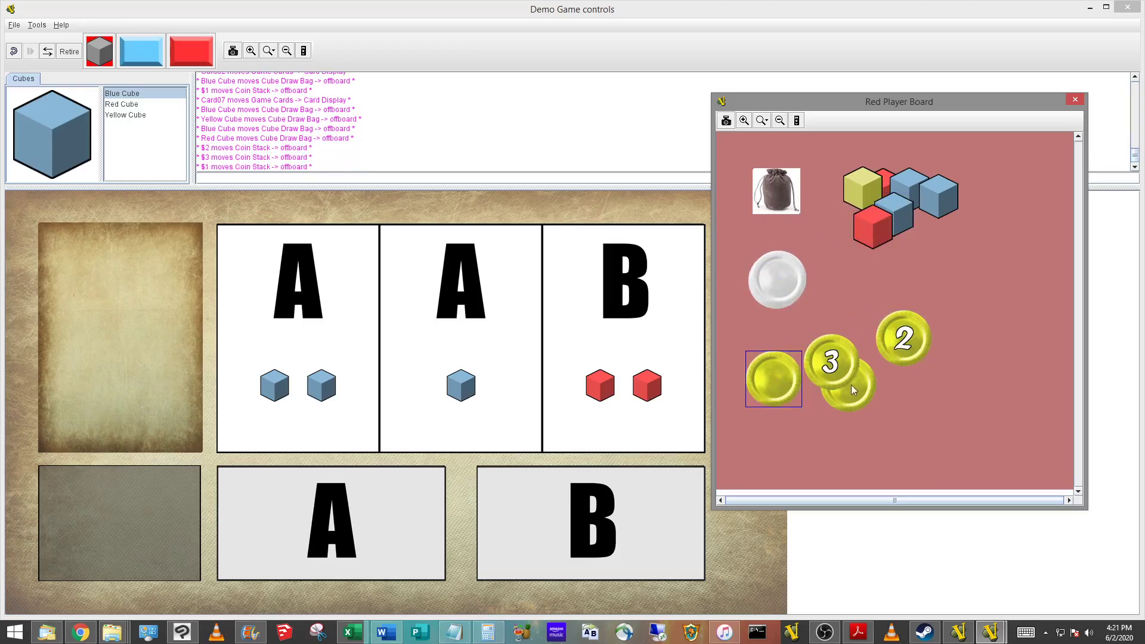
left_click(1076, 100)
Step: Close the Demo Game from the File menu, answering the Save Game prompt
left_click(13, 26)
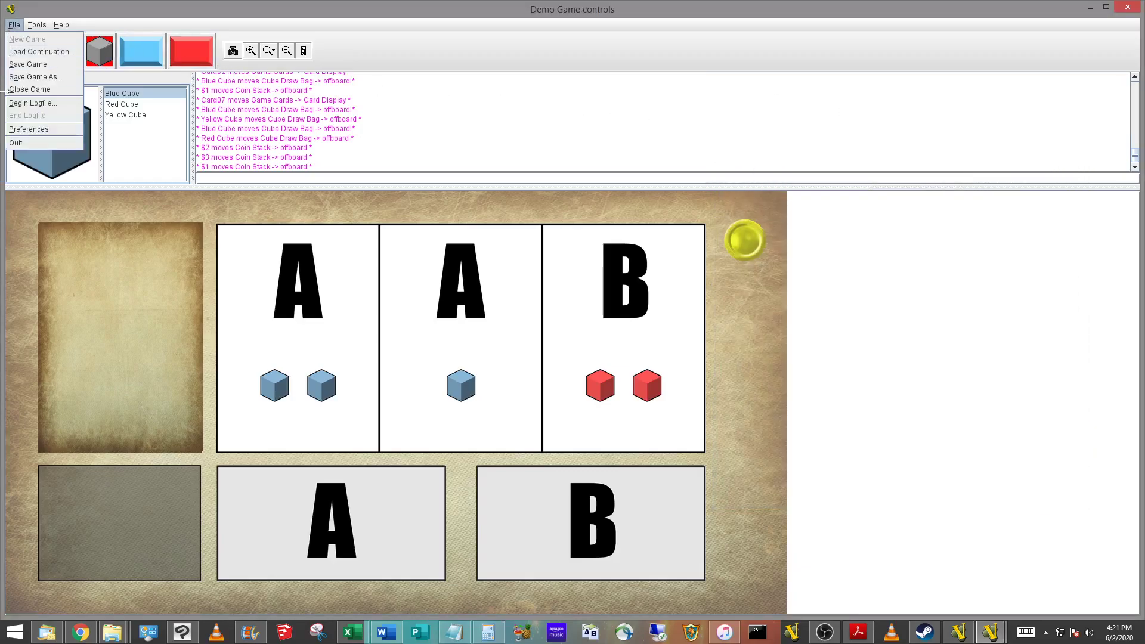
left_click(30, 90)
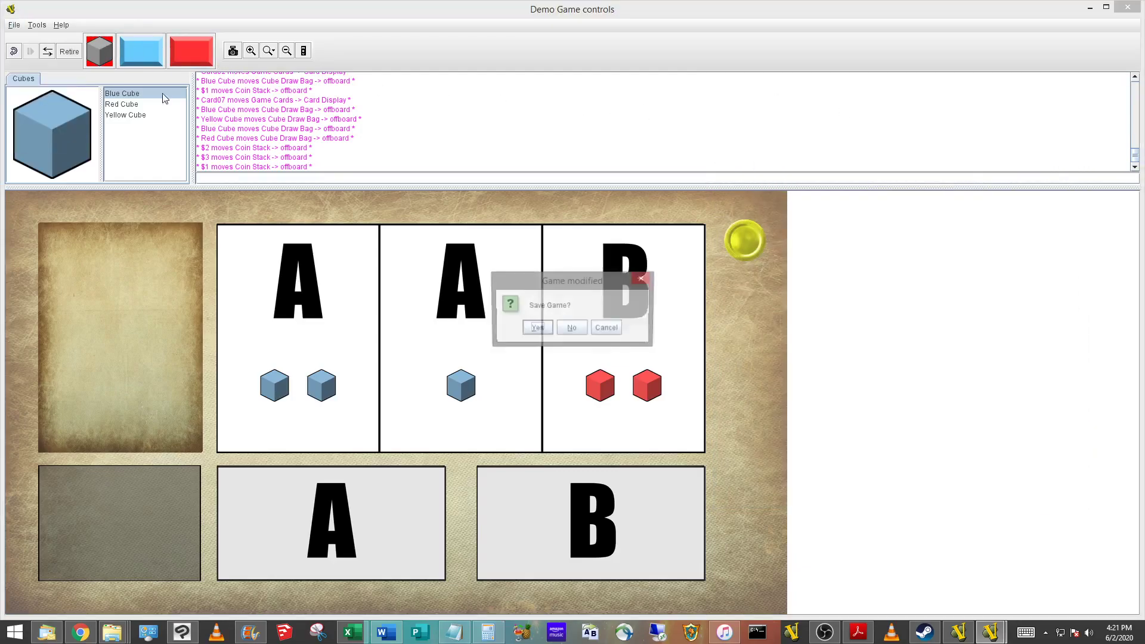
left_click(572, 330)
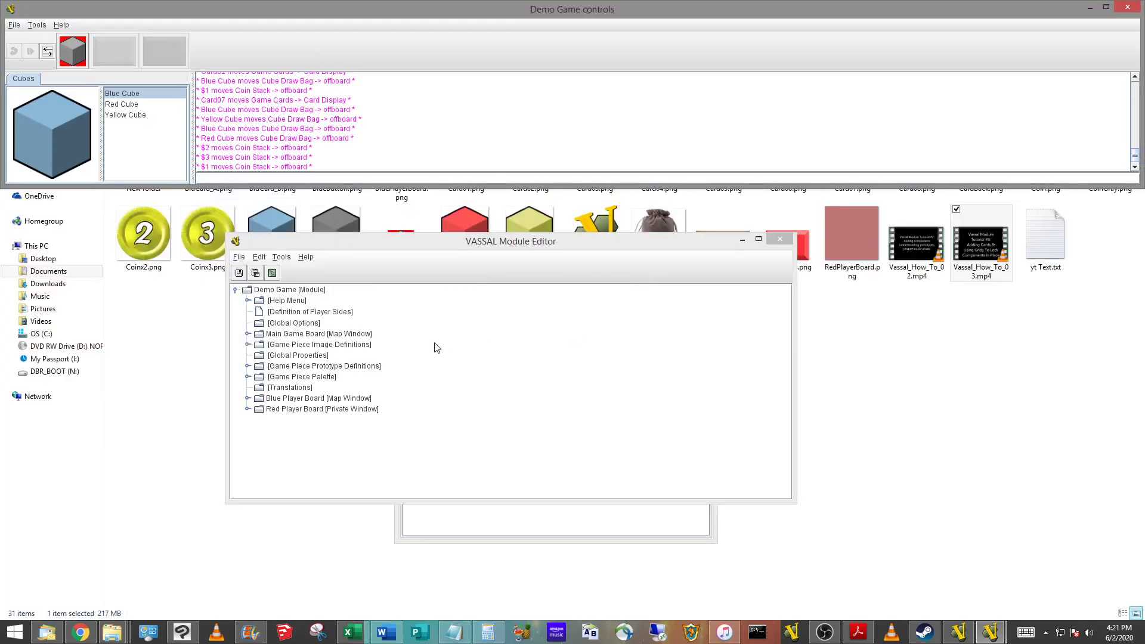